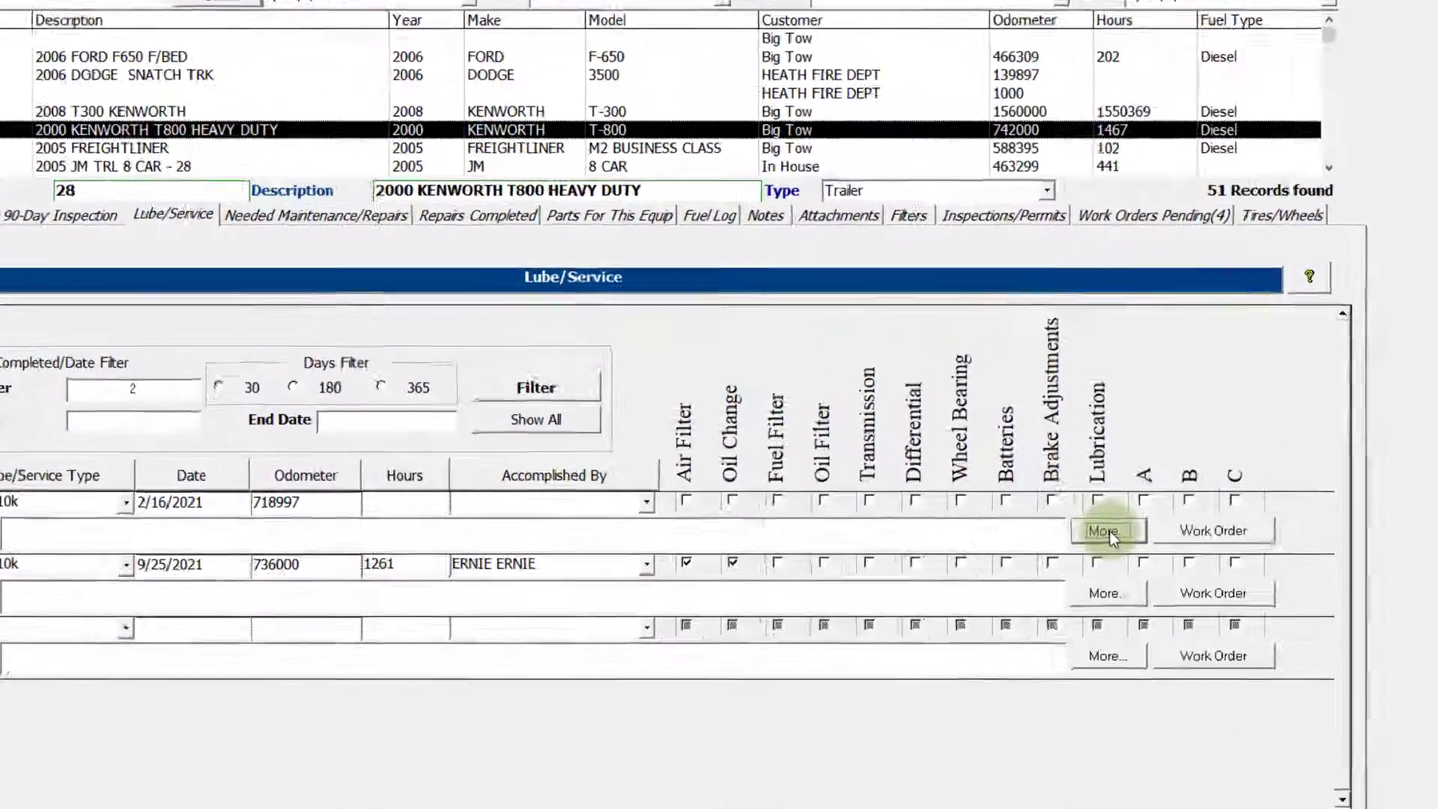
View the additional items of the 2/16/2021 engine oil change record for equipment 28.
click(978, 466)
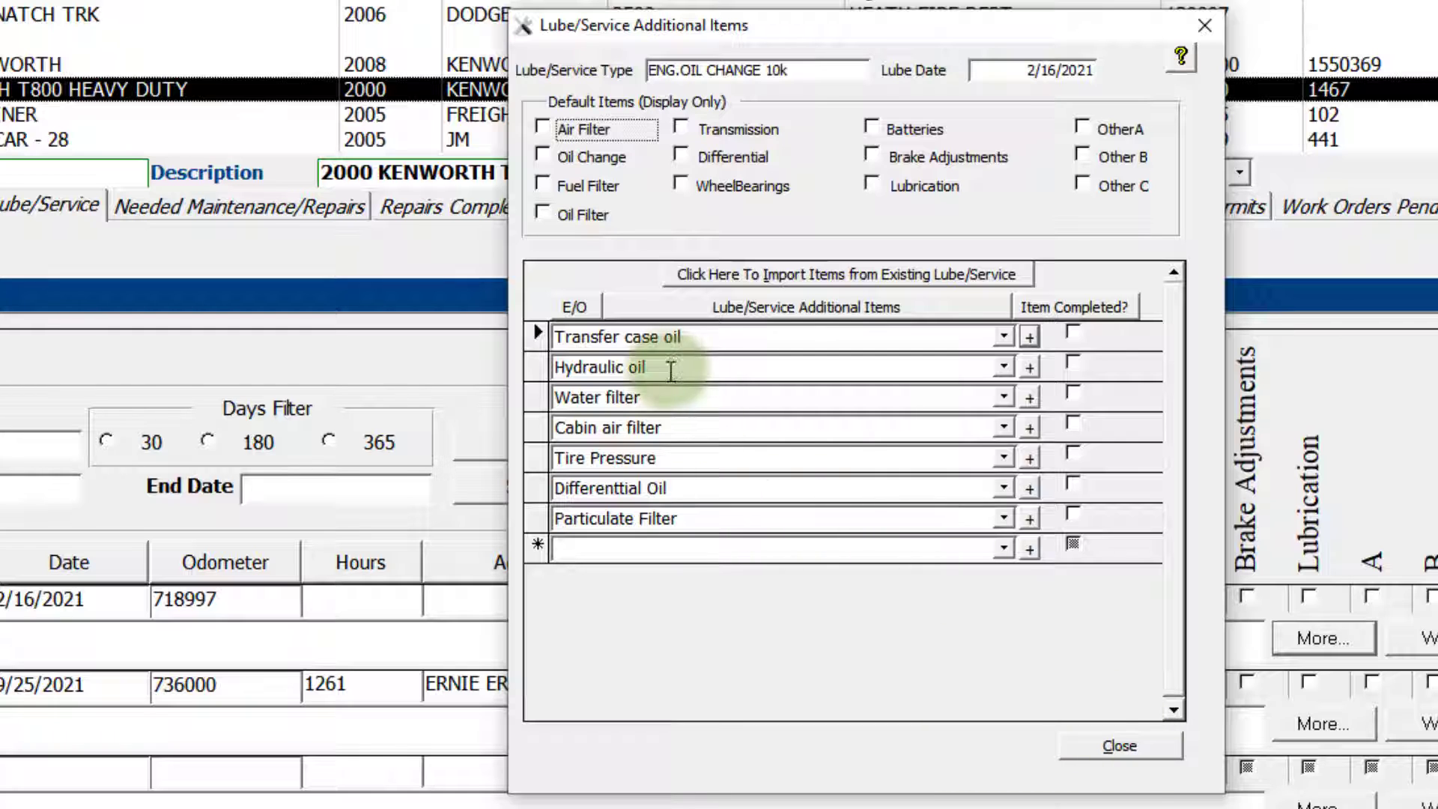
click(1119, 745)
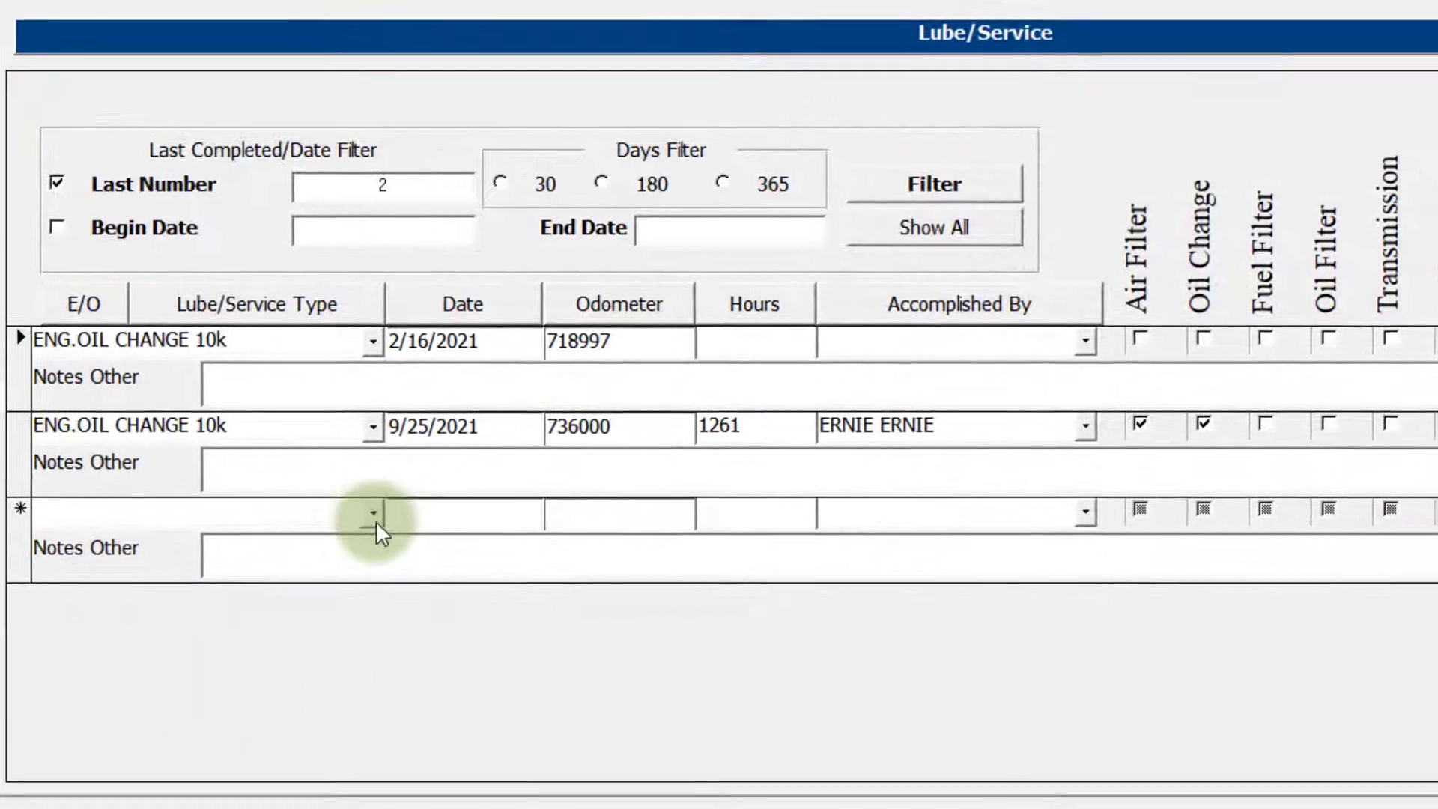
Add a new ENG.OIL CHANGE 10k lube/service record dated 10/5/2021 for equipment 28.
click(129, 673)
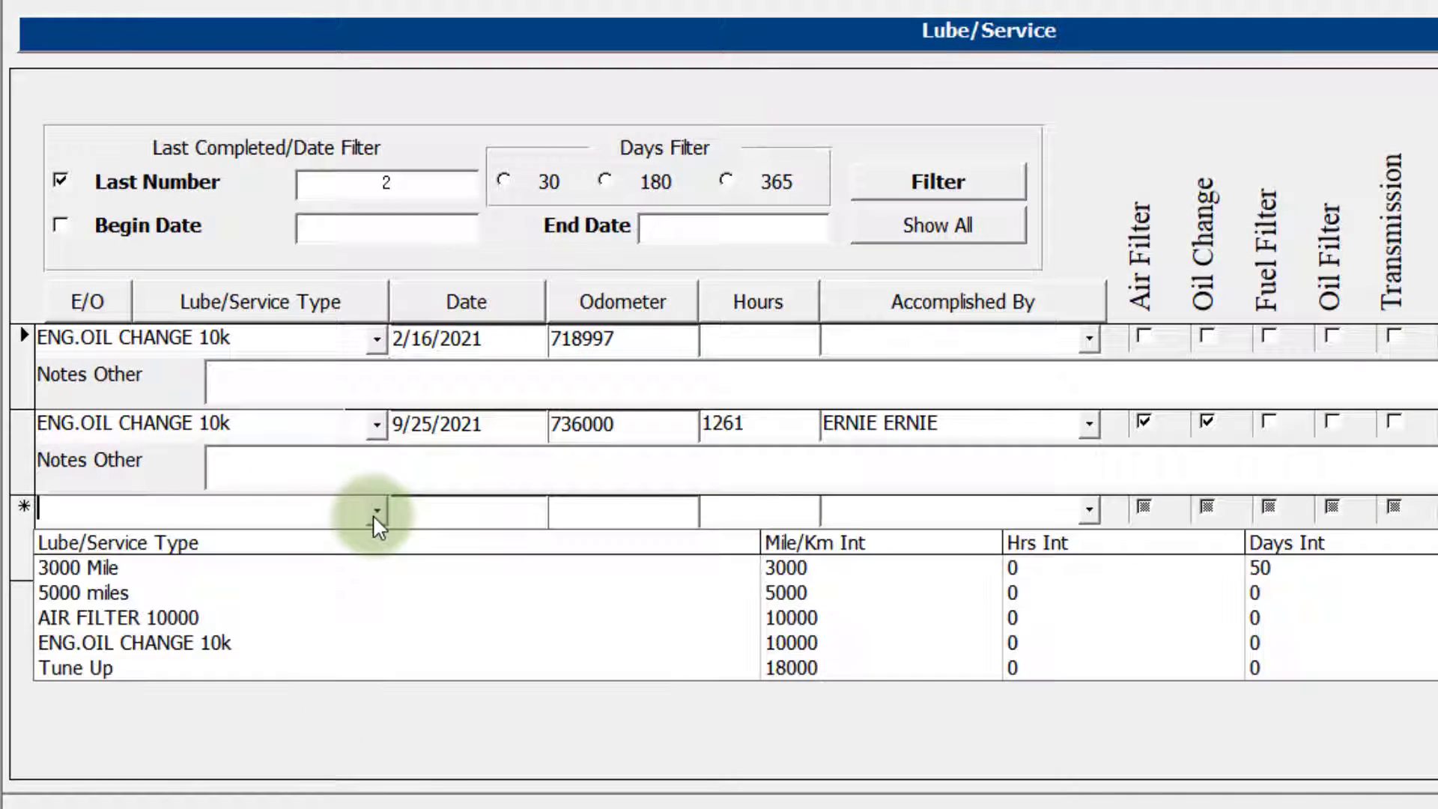
click(274, 643)
click(456, 517)
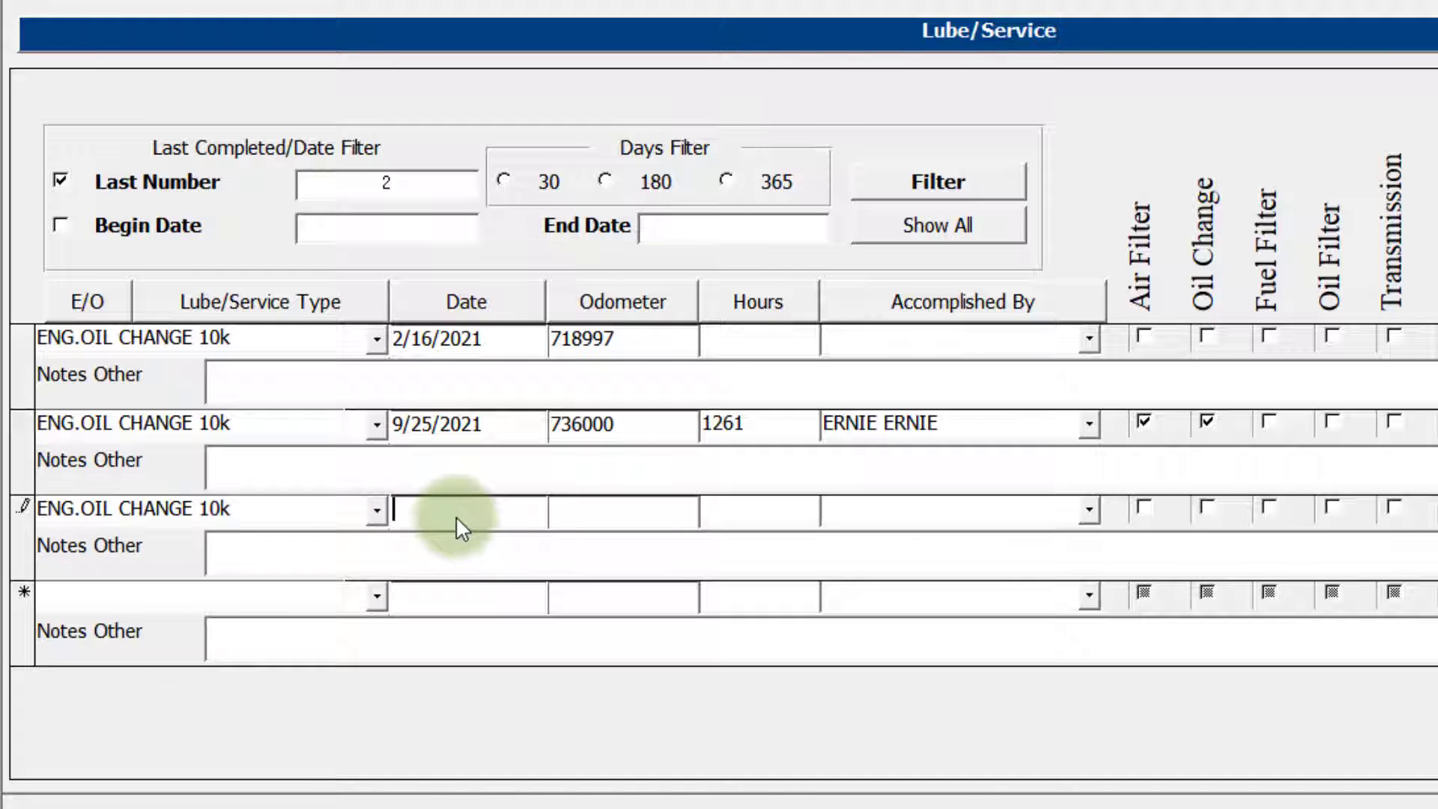
text(10/5/)
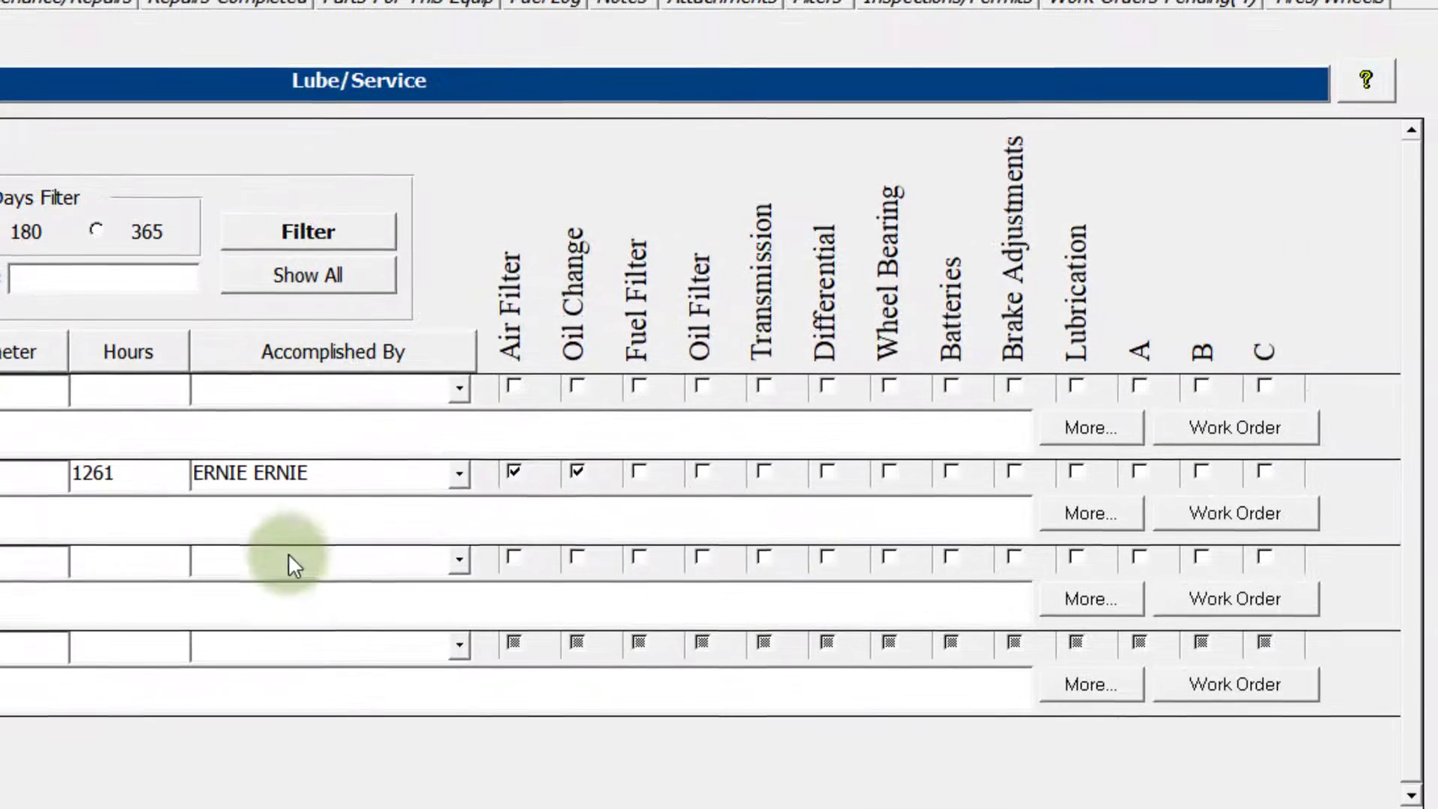
click(844, 512)
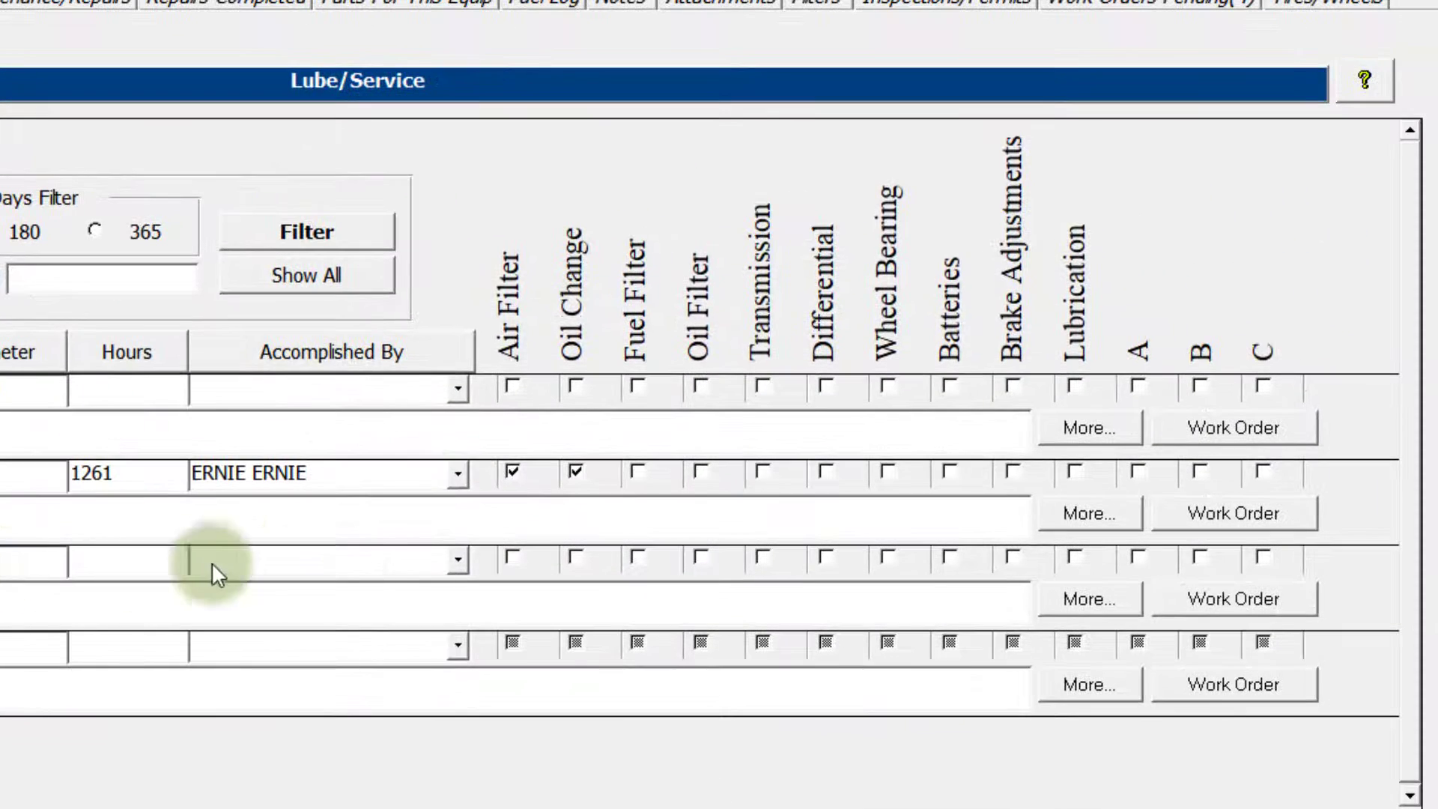
Open the additional items of the 10/5/2021 service and start importing items from an existing lube/service.
click(1086, 600)
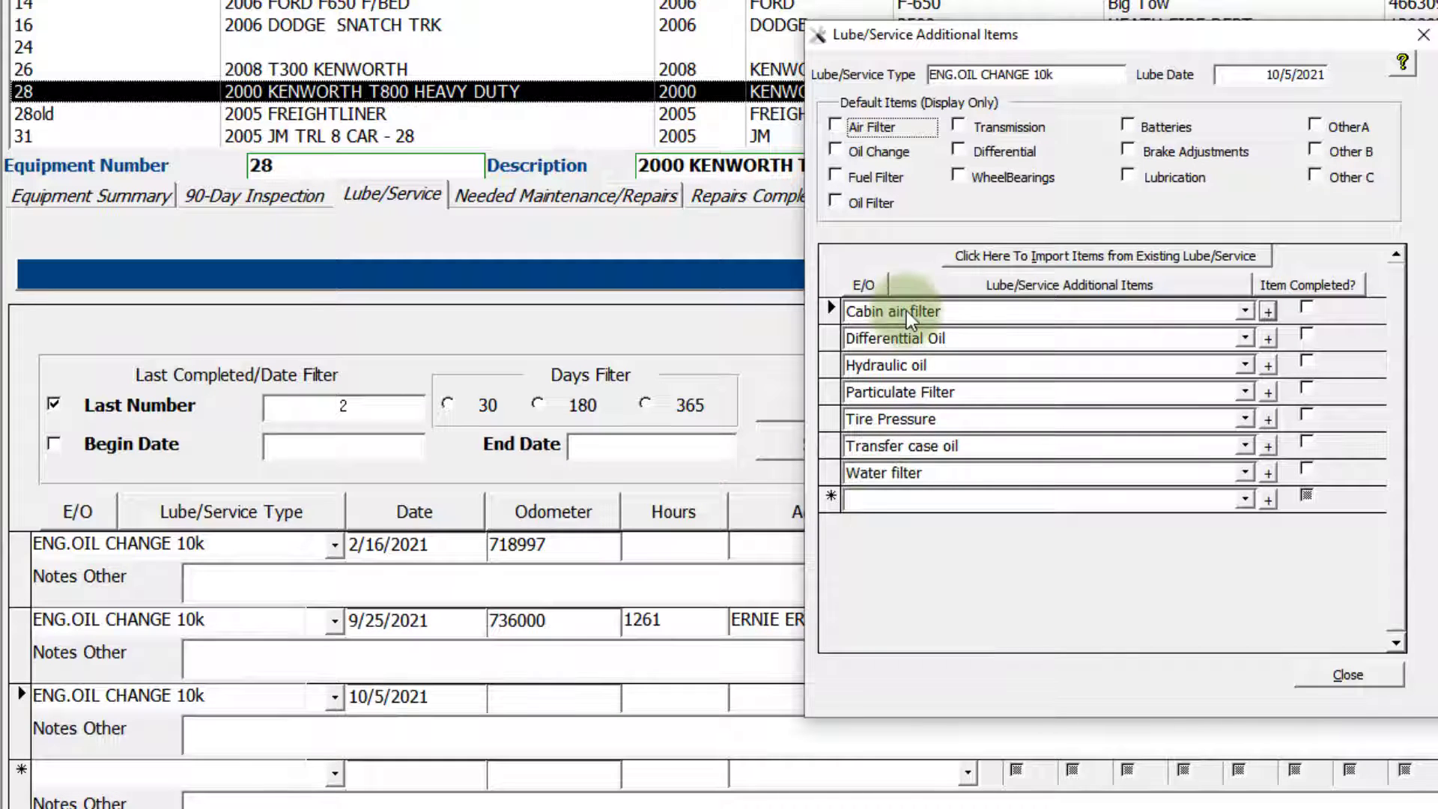
drag(834, 316, 841, 430)
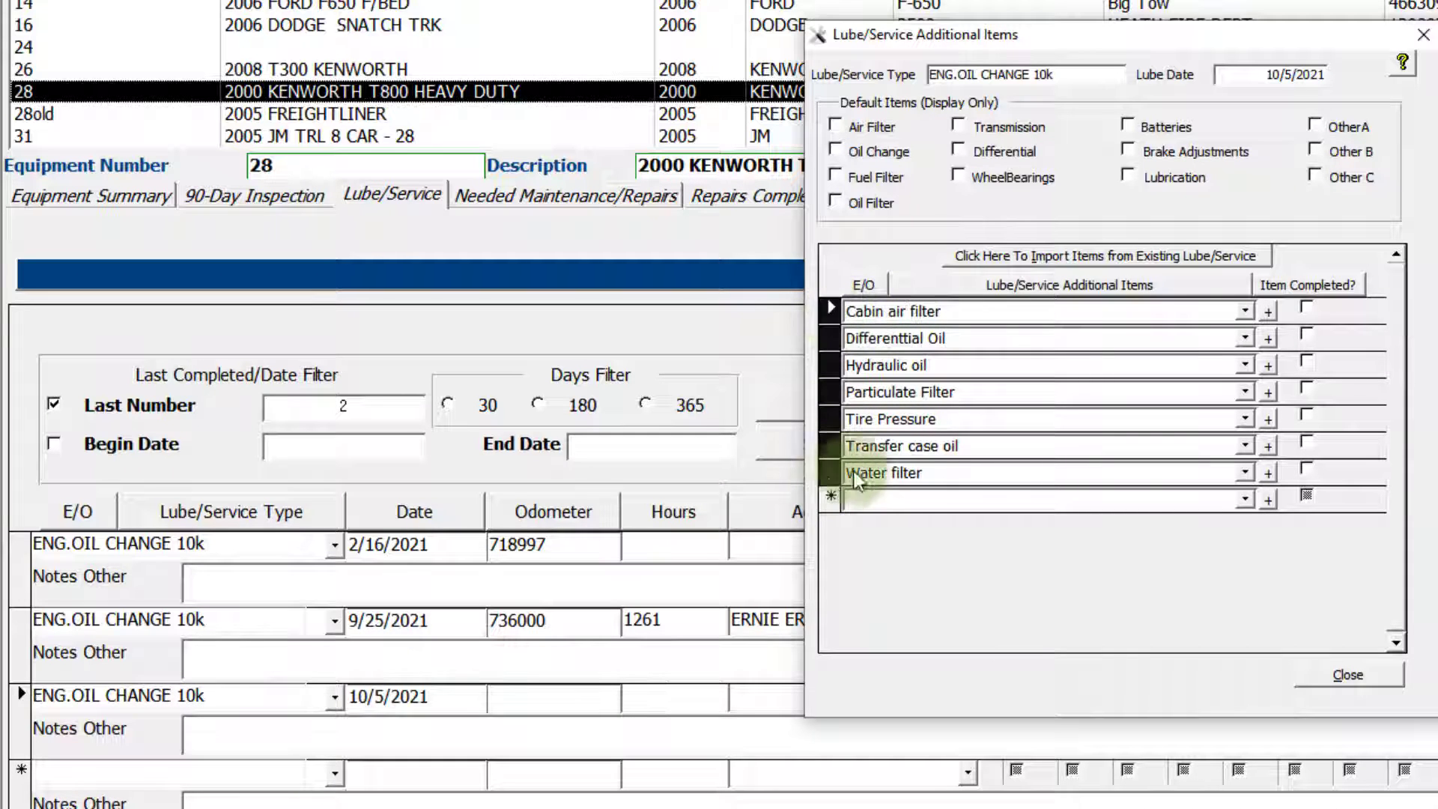
click(946, 477)
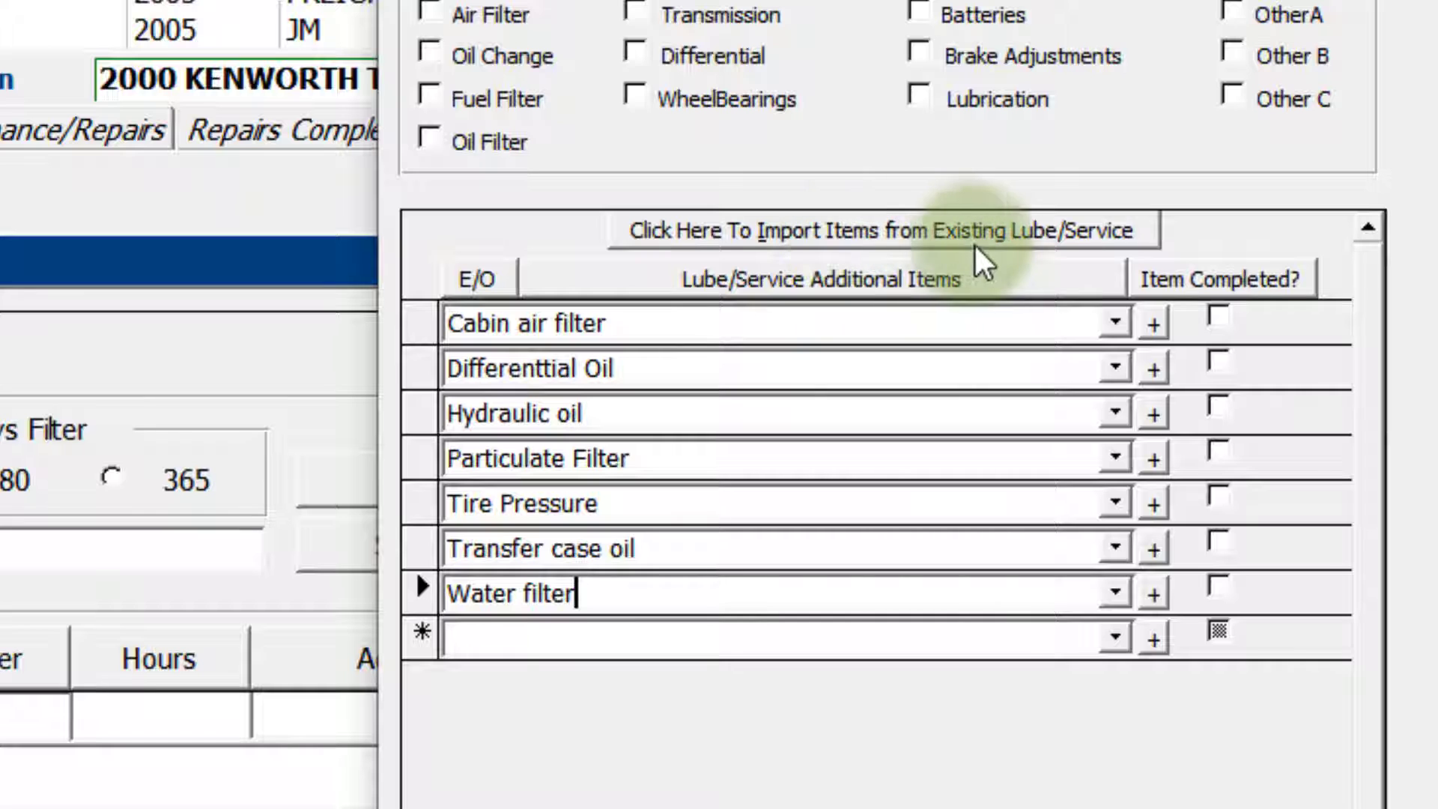
click(1042, 236)
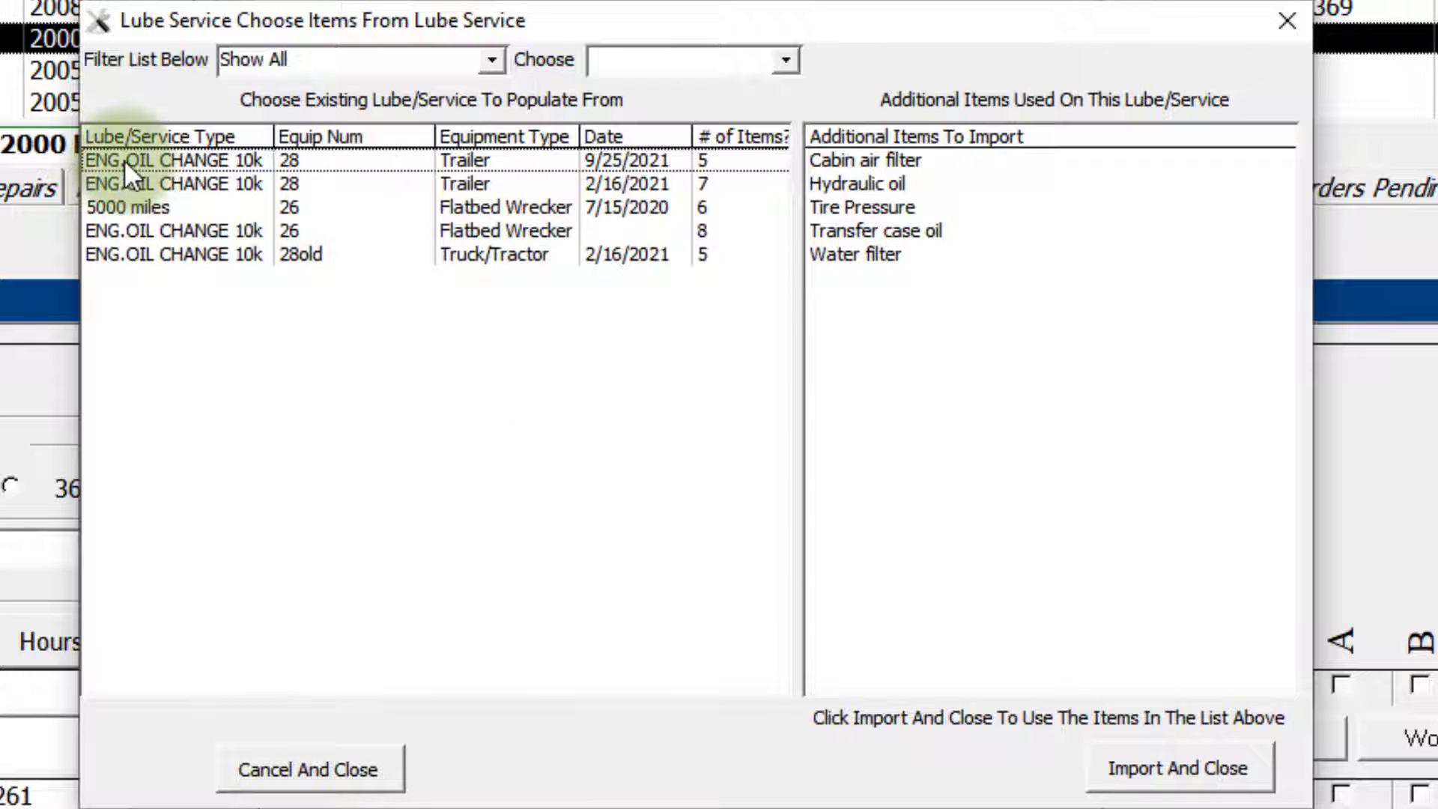
Compare the additional items used on the listed existing services with those already on the 10/5/2021 service.
click(166, 164)
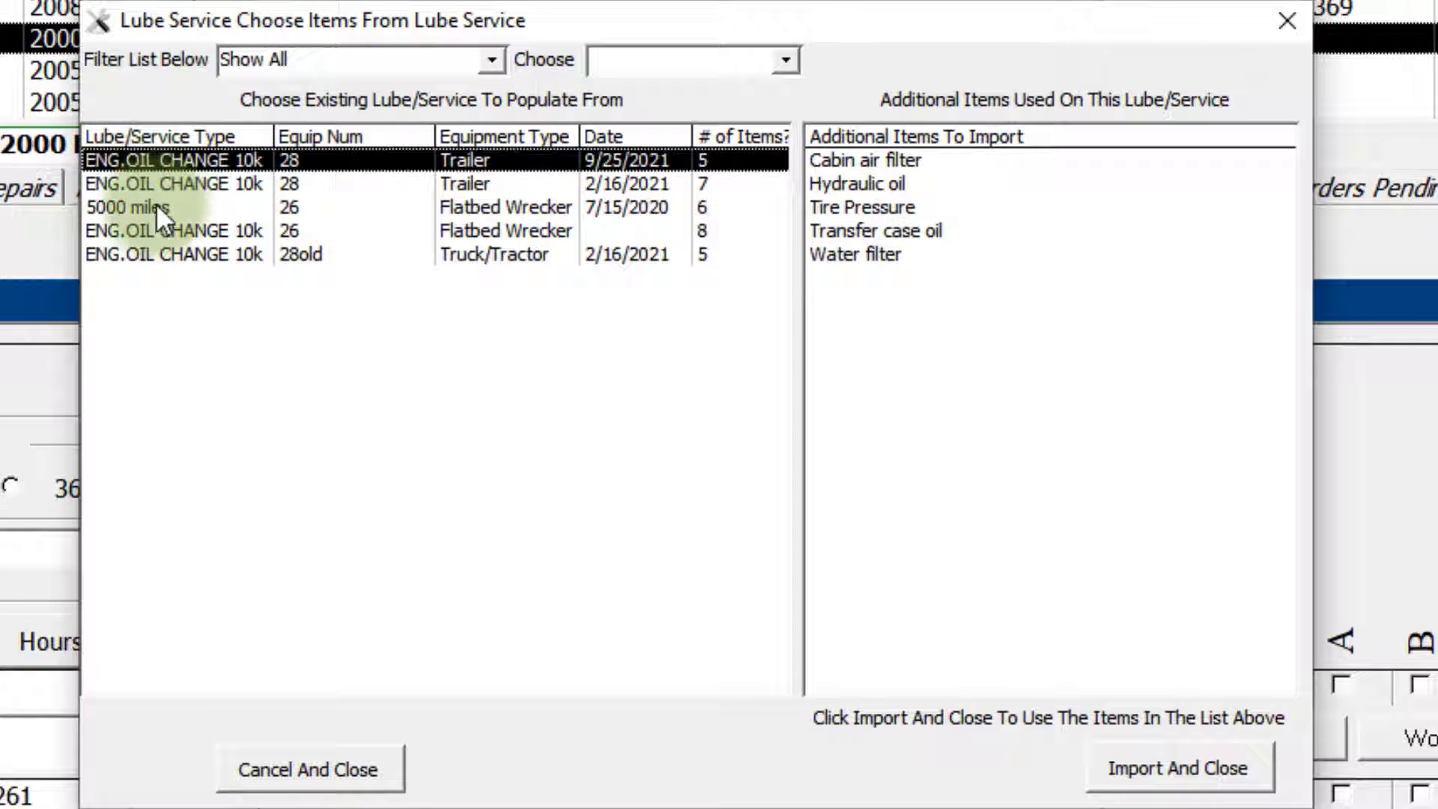
click(168, 181)
click(131, 207)
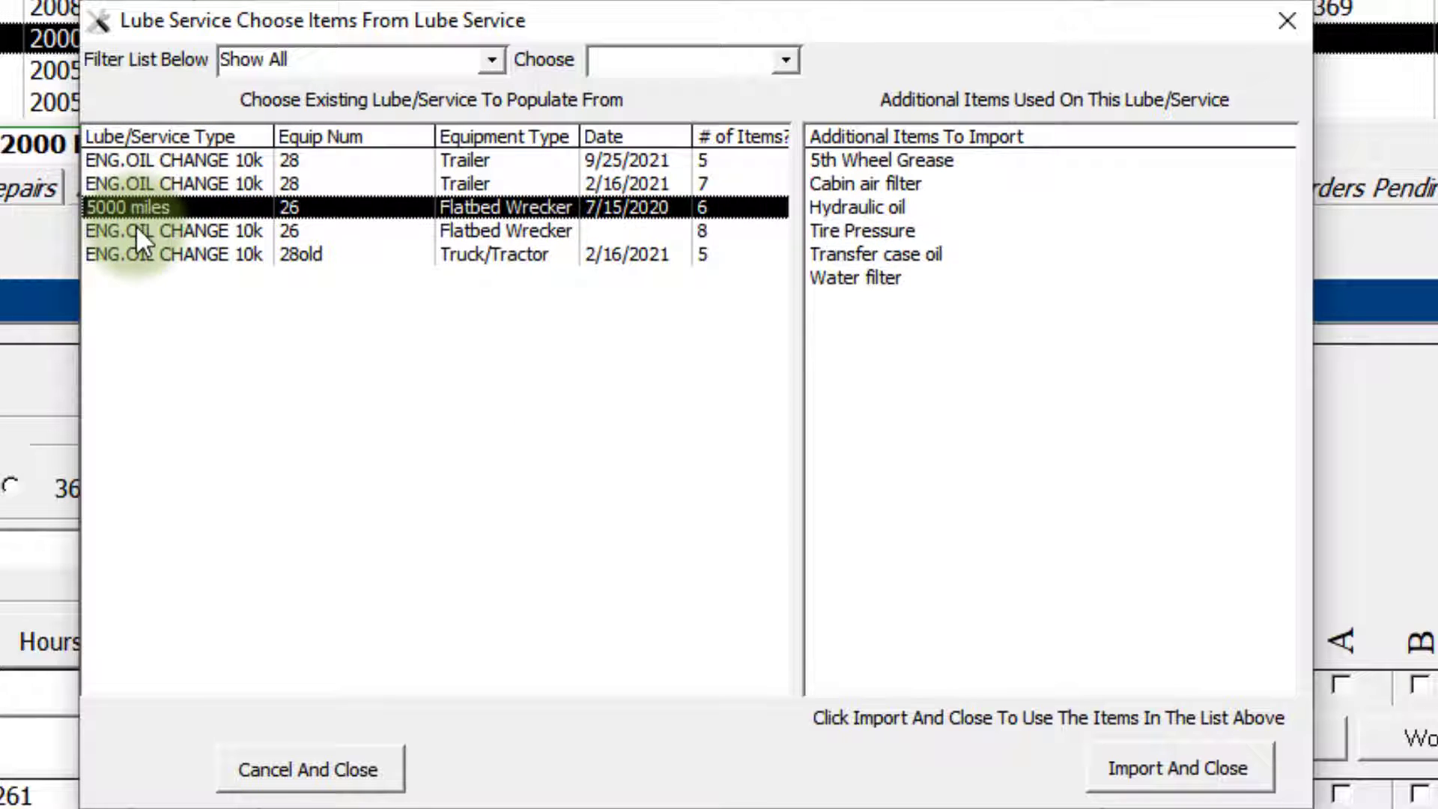
click(147, 228)
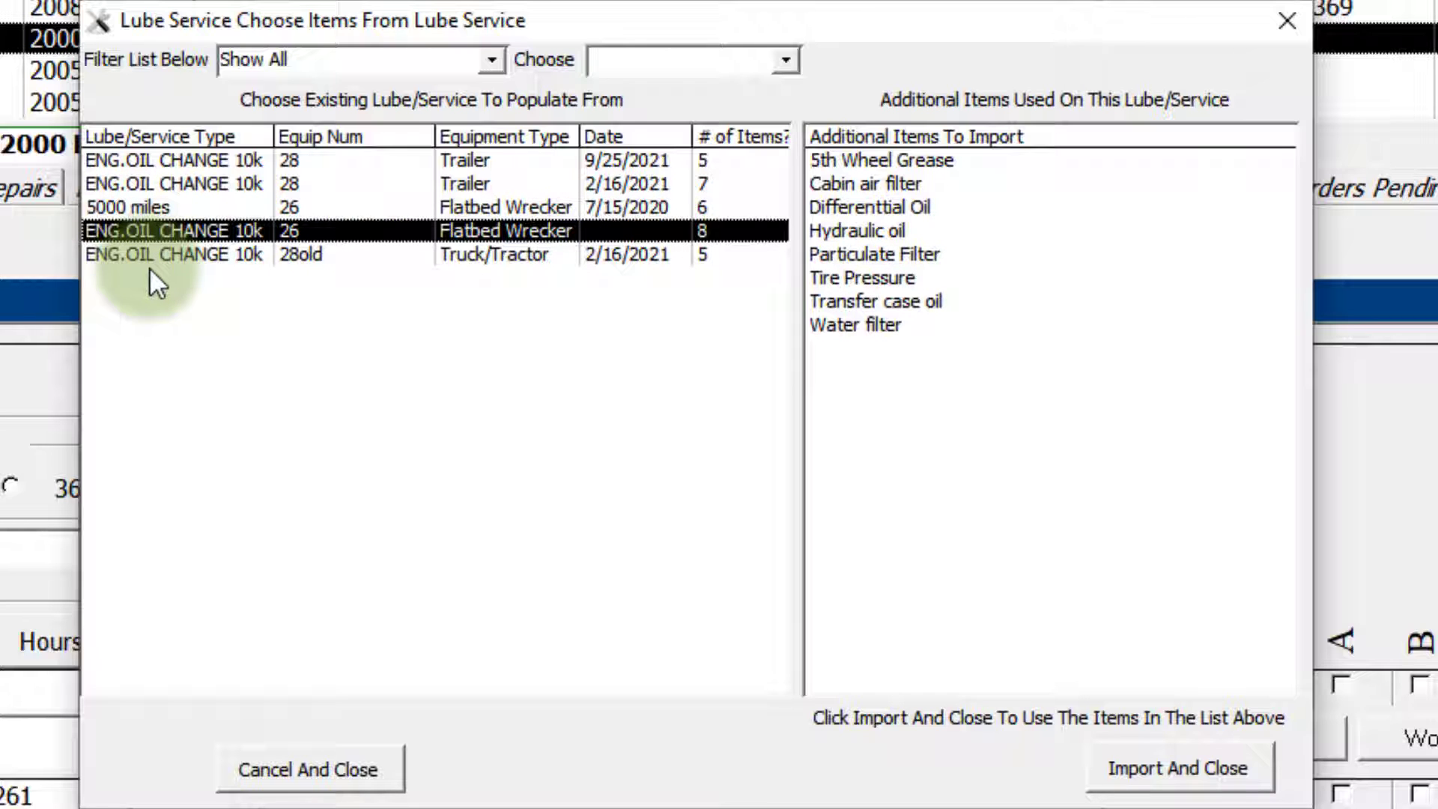
drag(572, 33, 488, 118)
drag(739, 113, 760, 720)
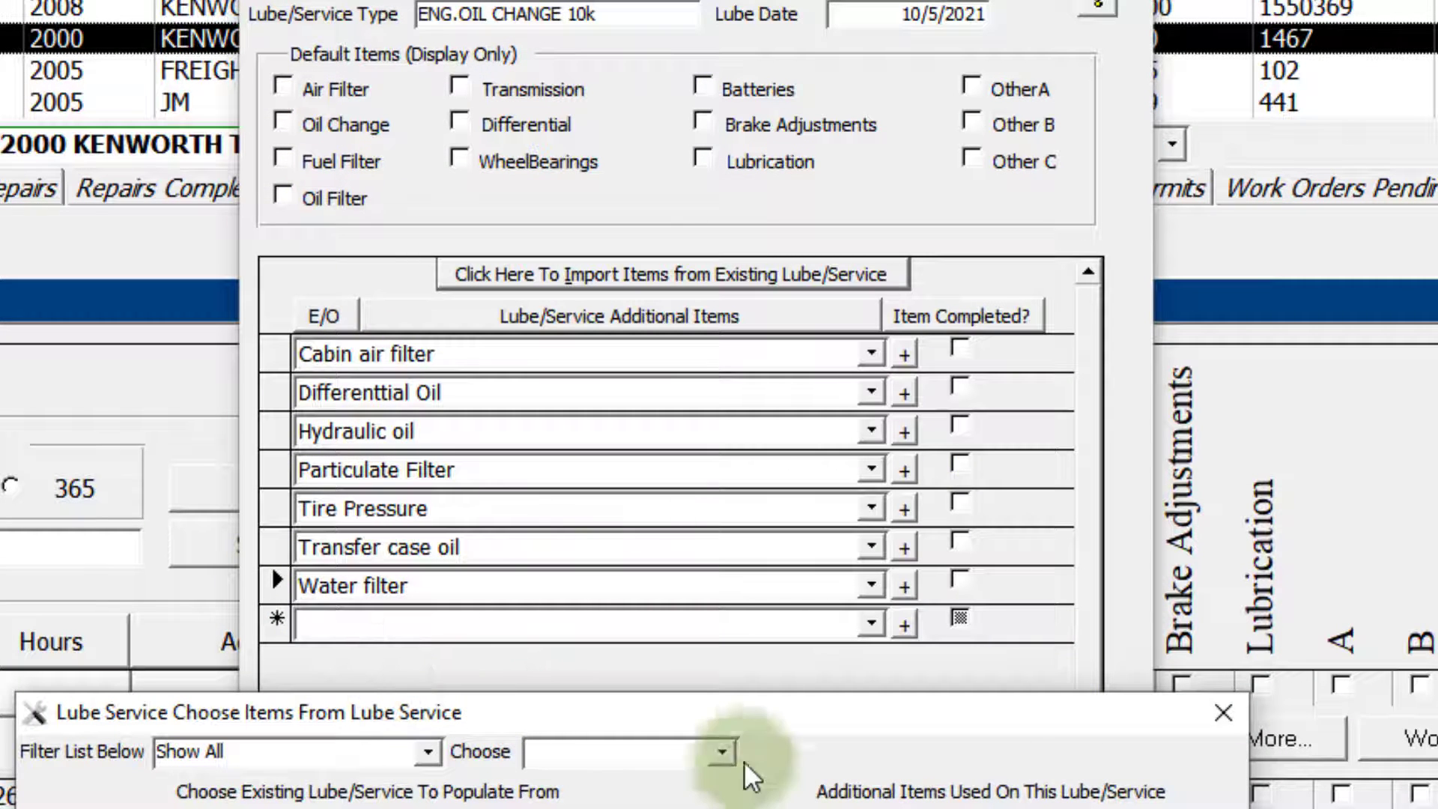
drag(743, 711, 724, 665)
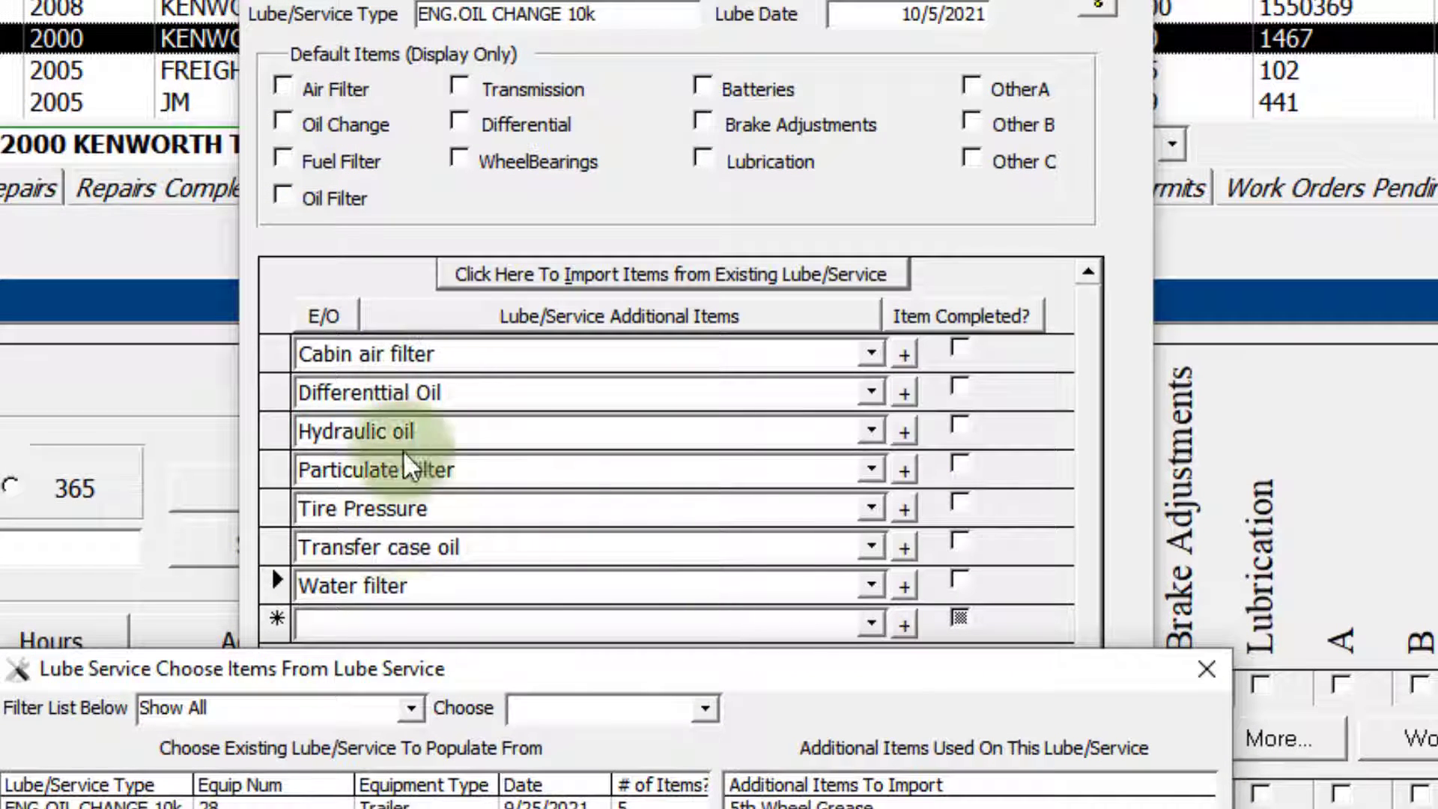
drag(424, 672, 371, 137)
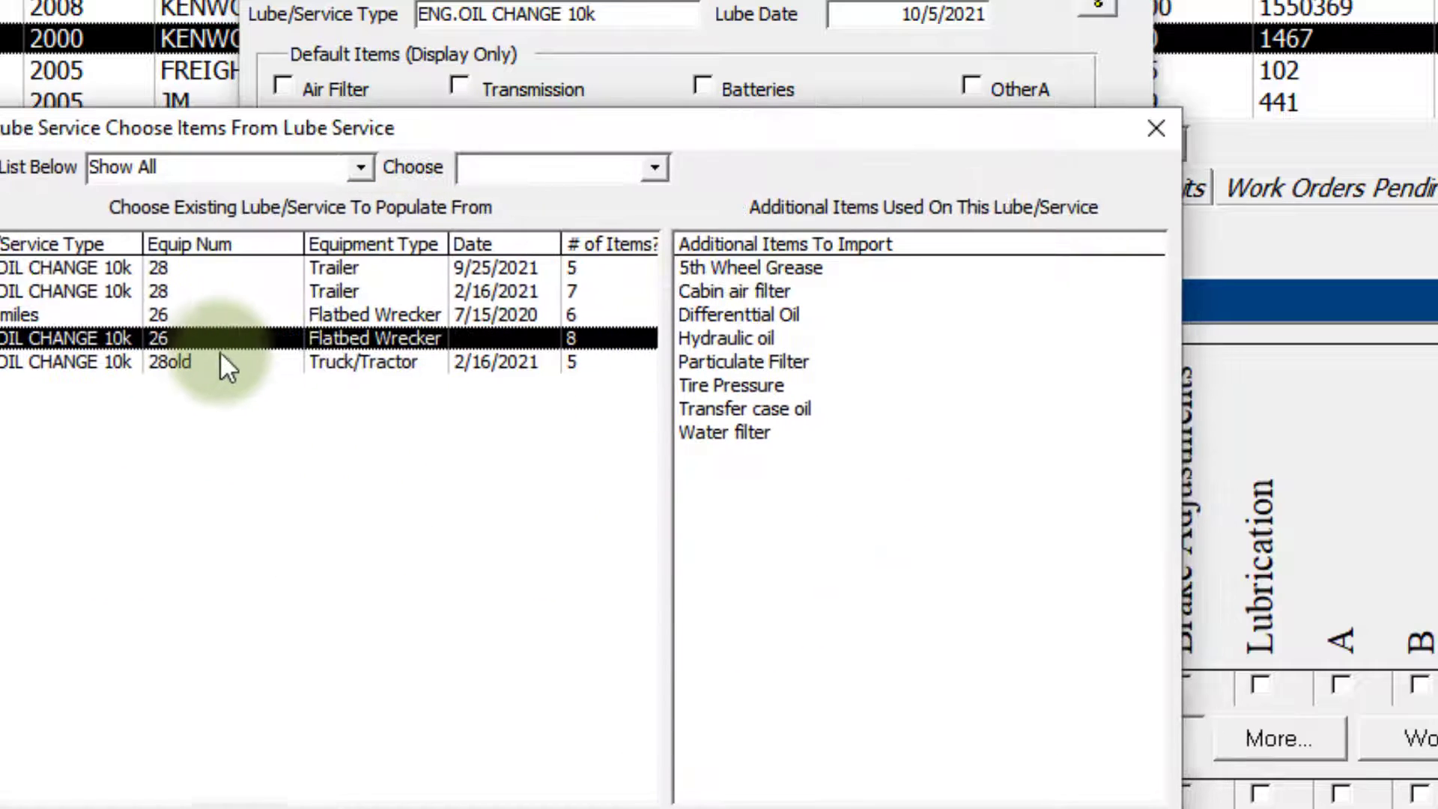
click(619, 338)
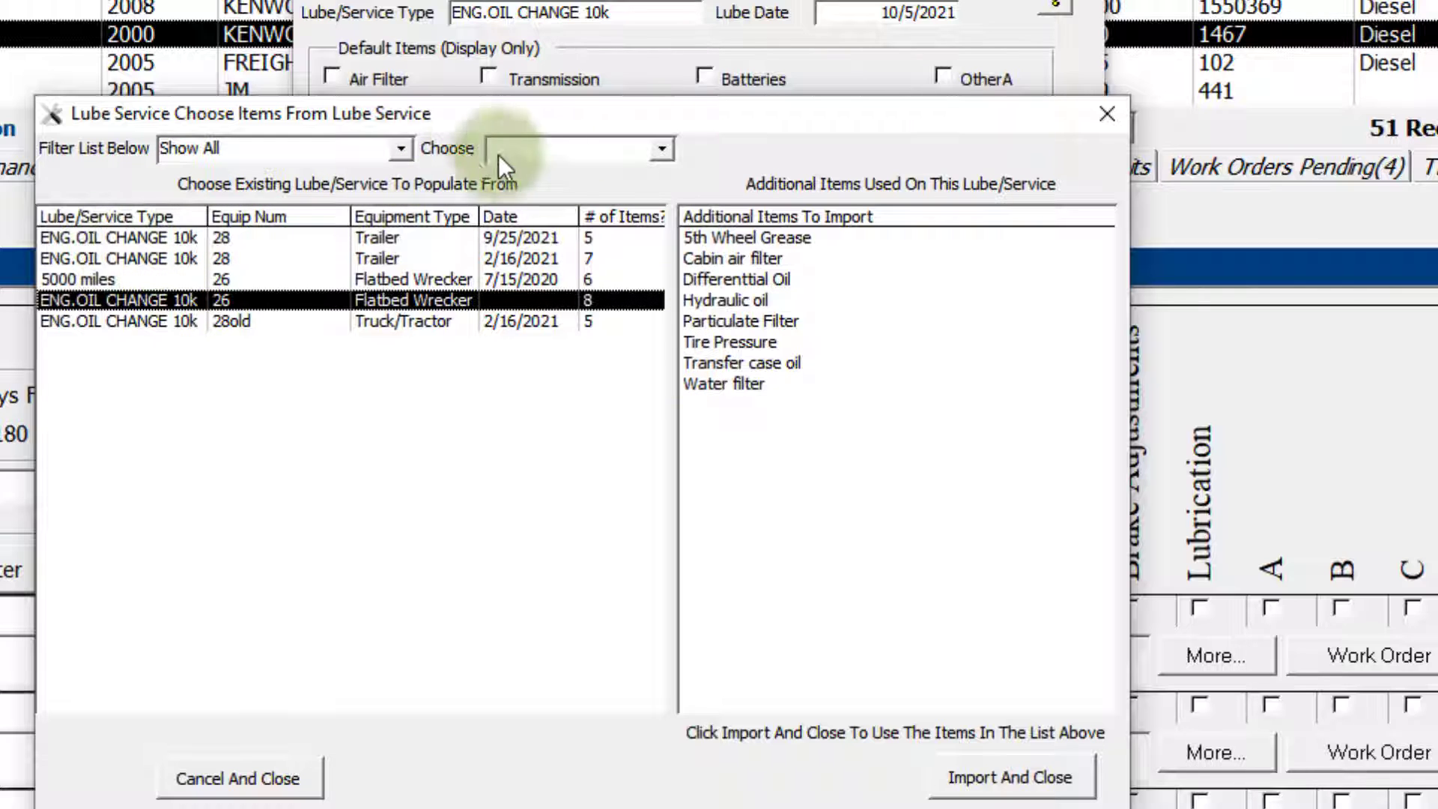
Filter the existing services by equipment number, and by lube service type ENG.OIL CHANGE 10k.
click(402, 149)
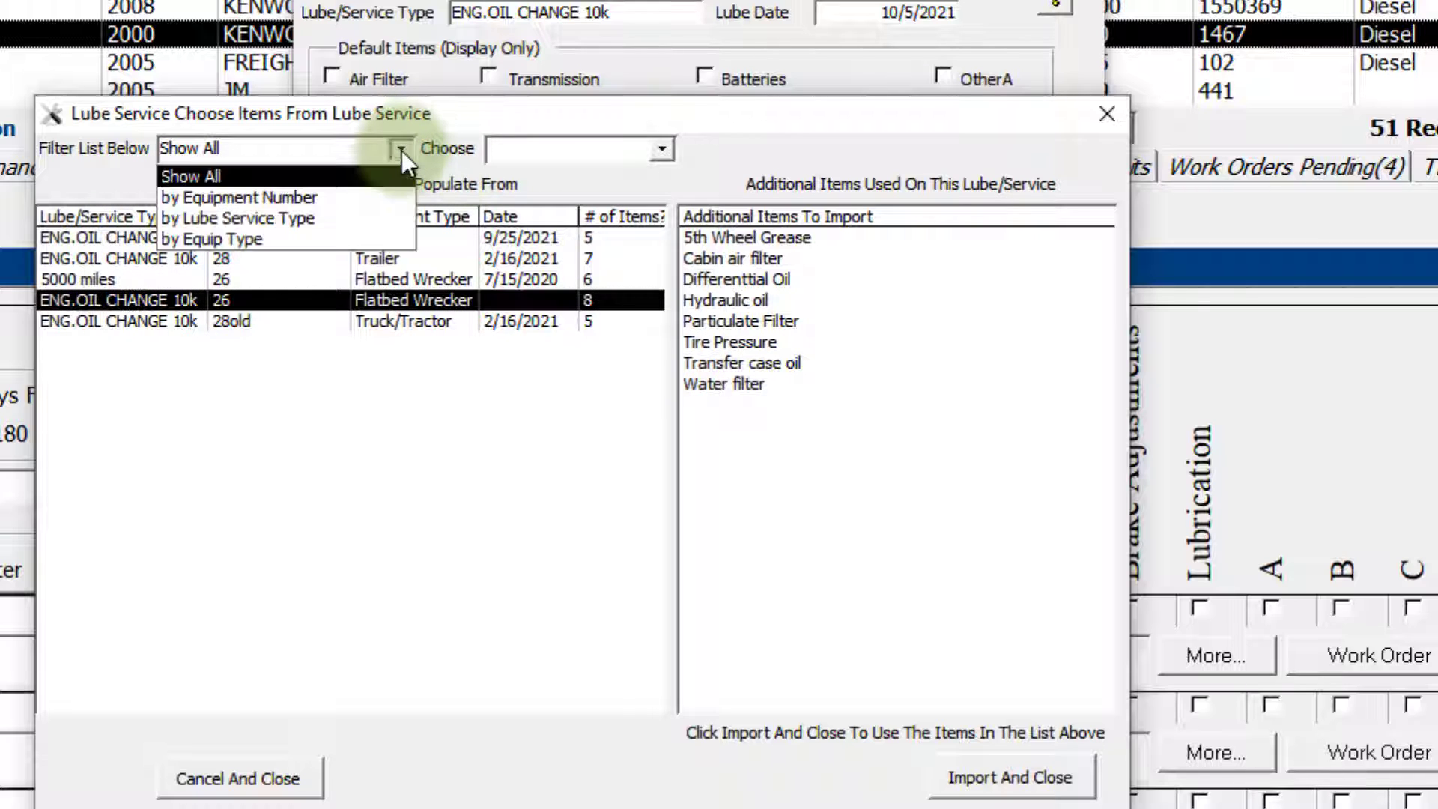
click(307, 198)
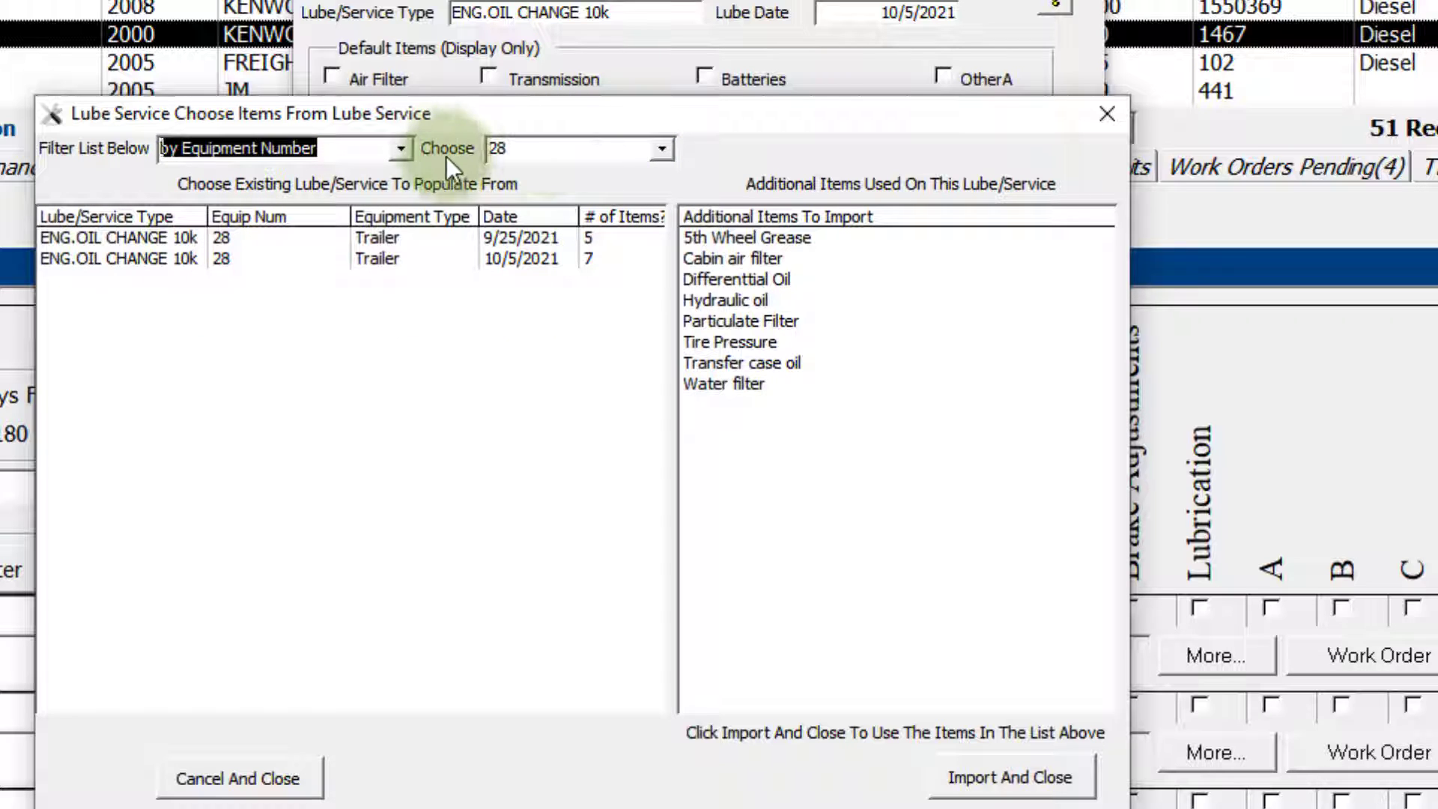
click(409, 152)
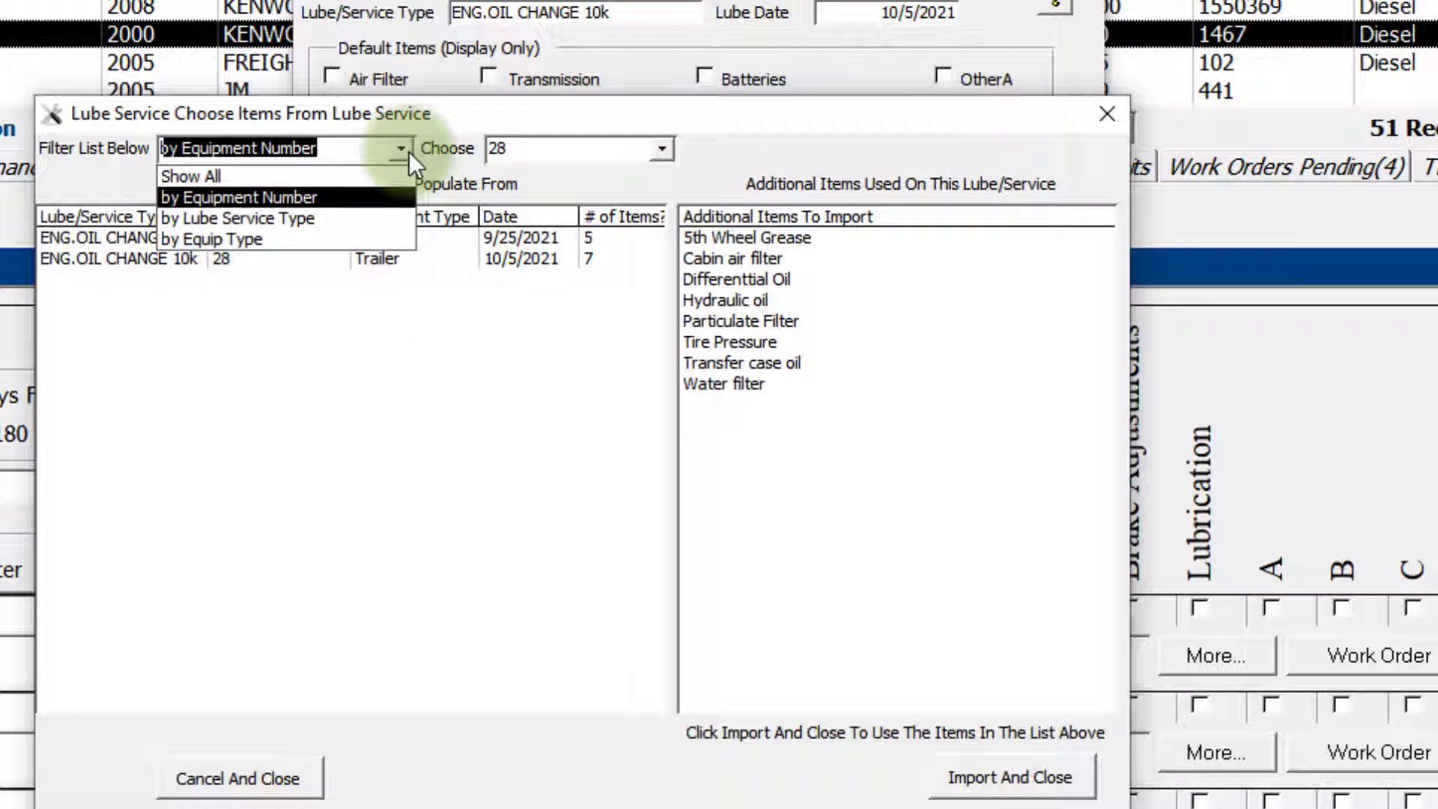
click(271, 219)
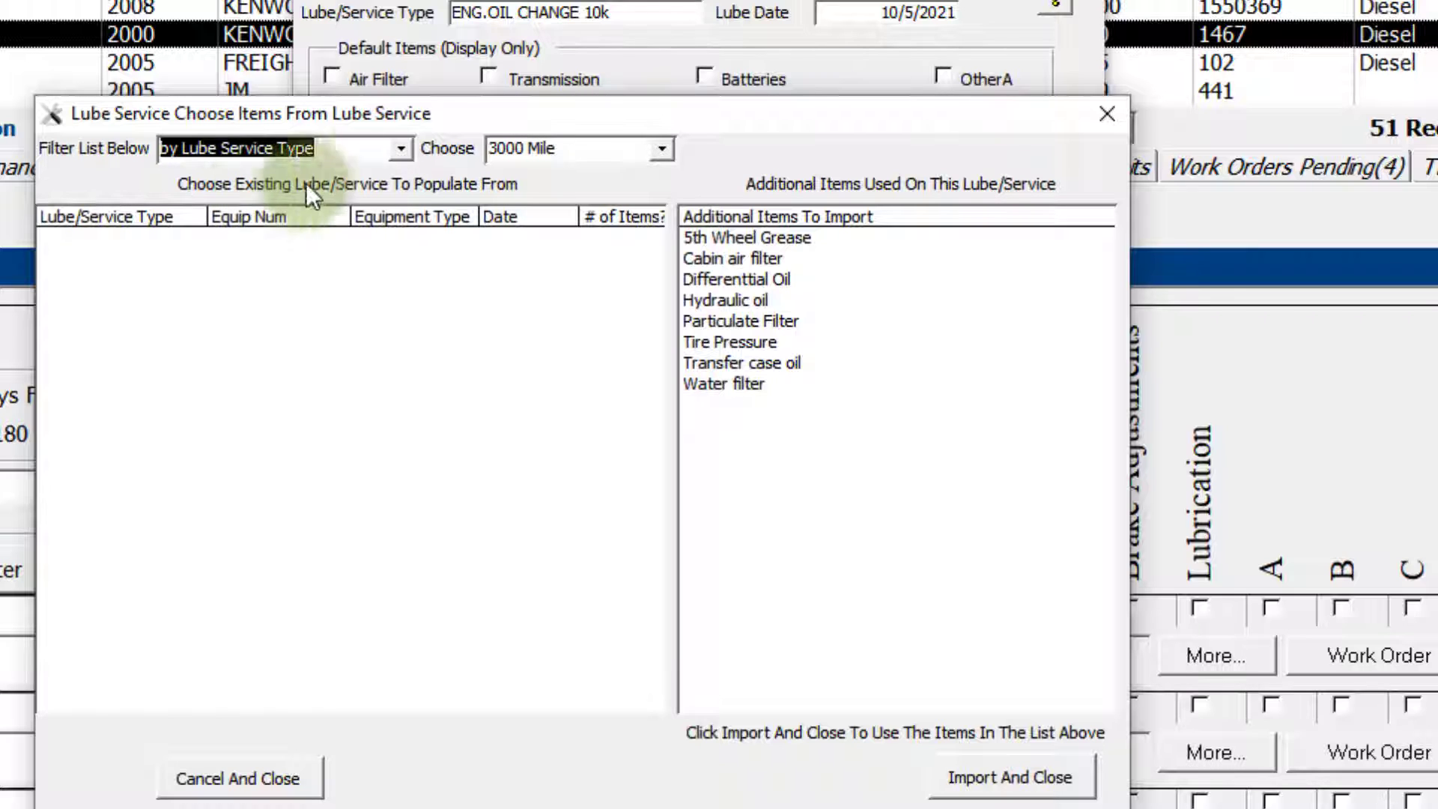
click(663, 149)
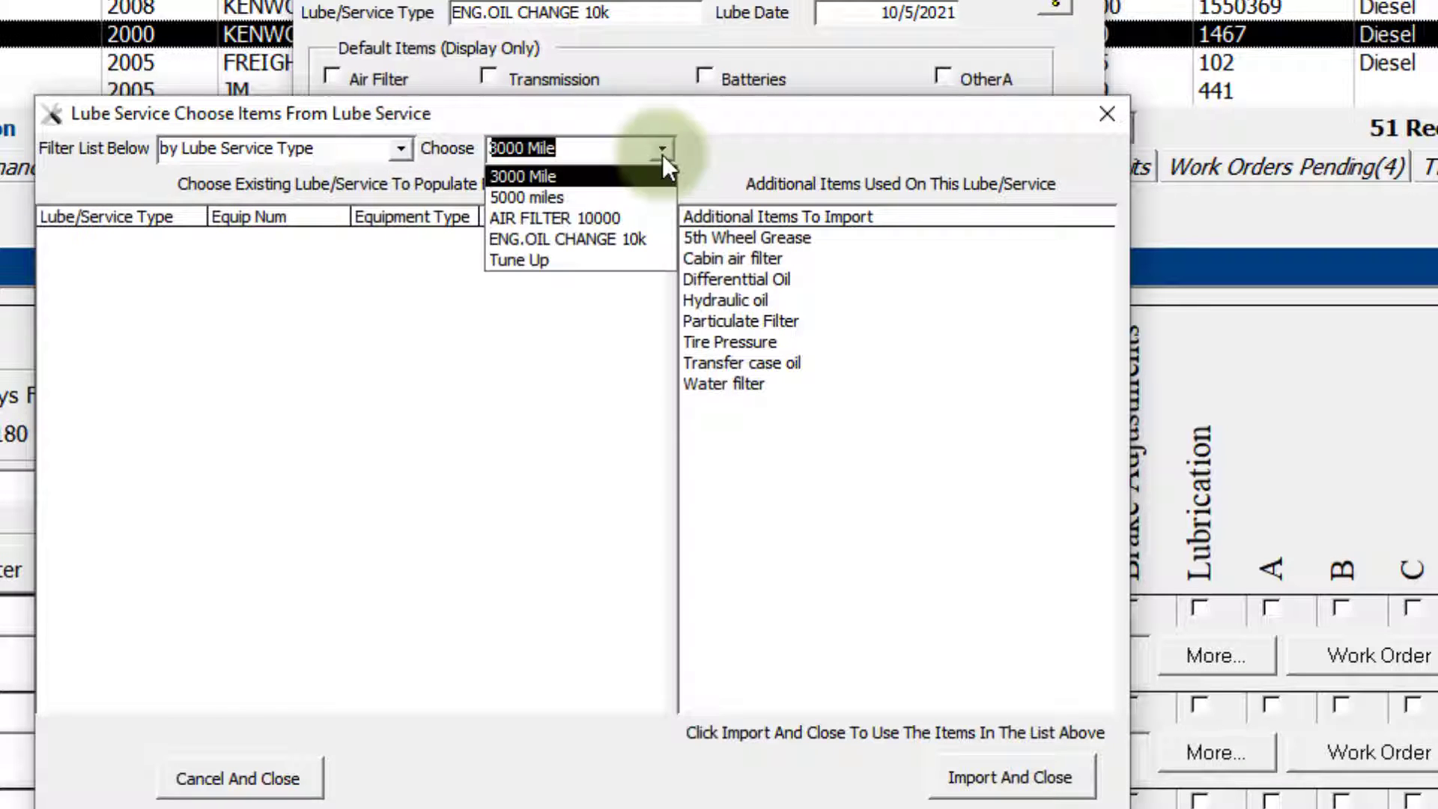
click(602, 236)
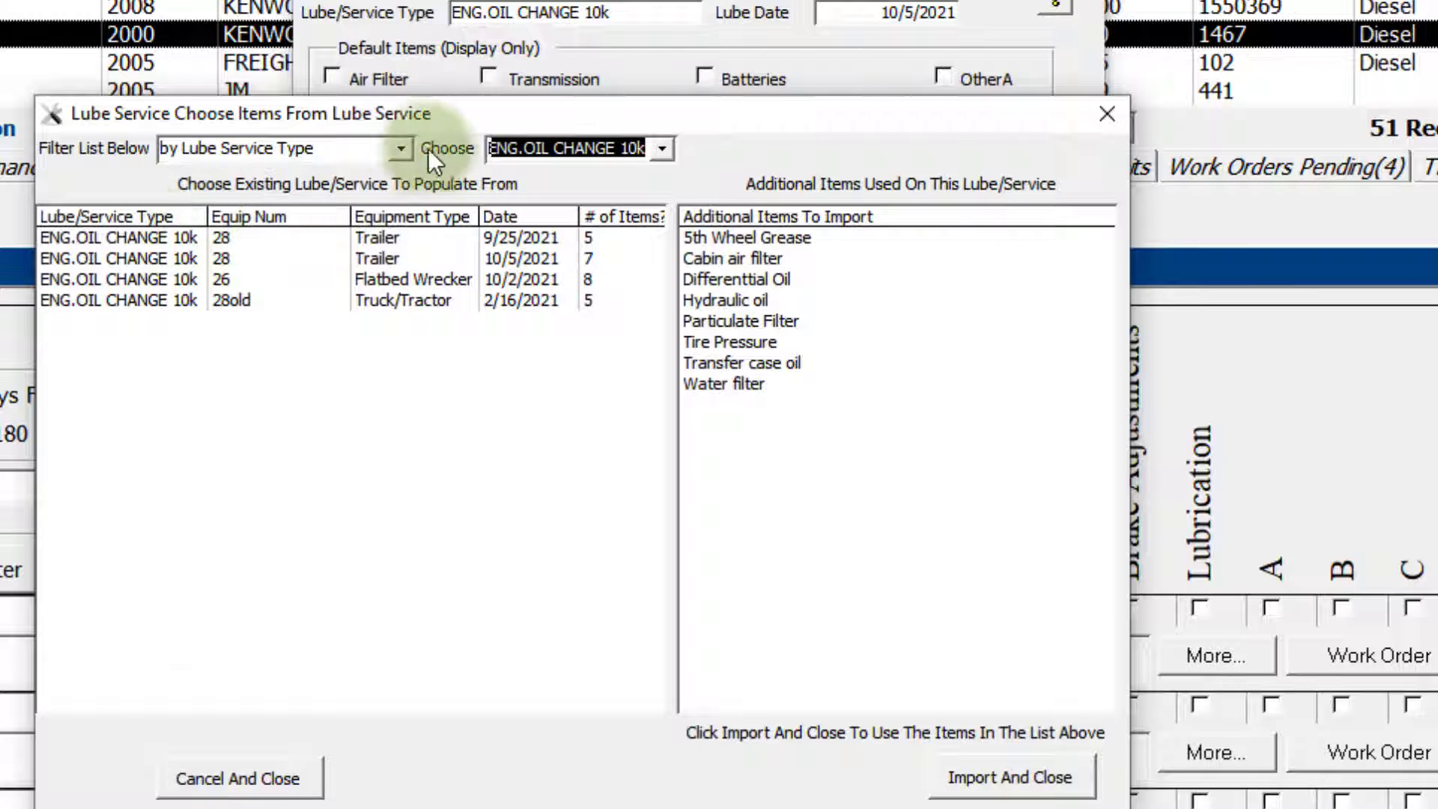
Filter the existing services by equipment type, view the 28old service's items, and show all services again.
click(402, 148)
click(269, 237)
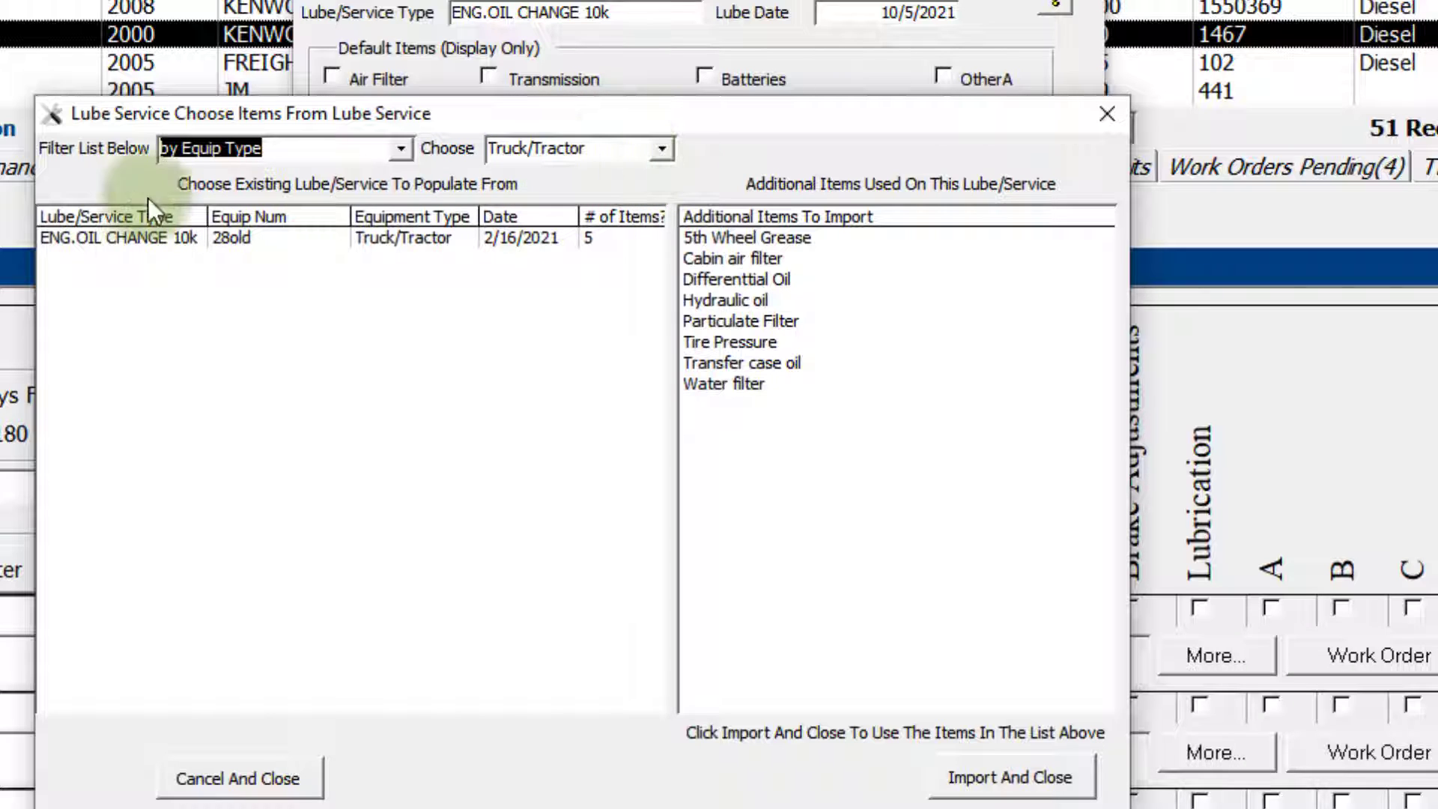
click(142, 242)
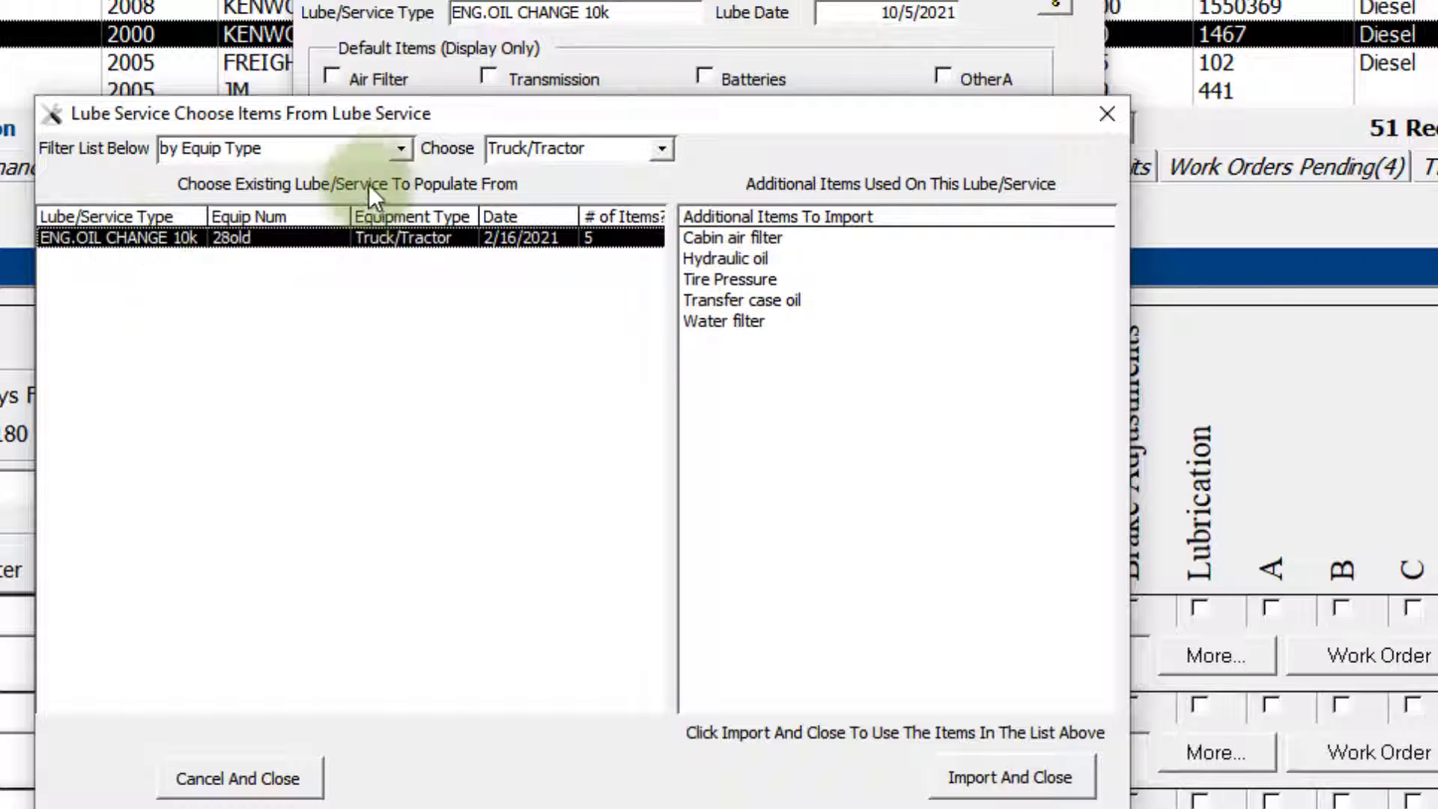
click(406, 150)
click(269, 178)
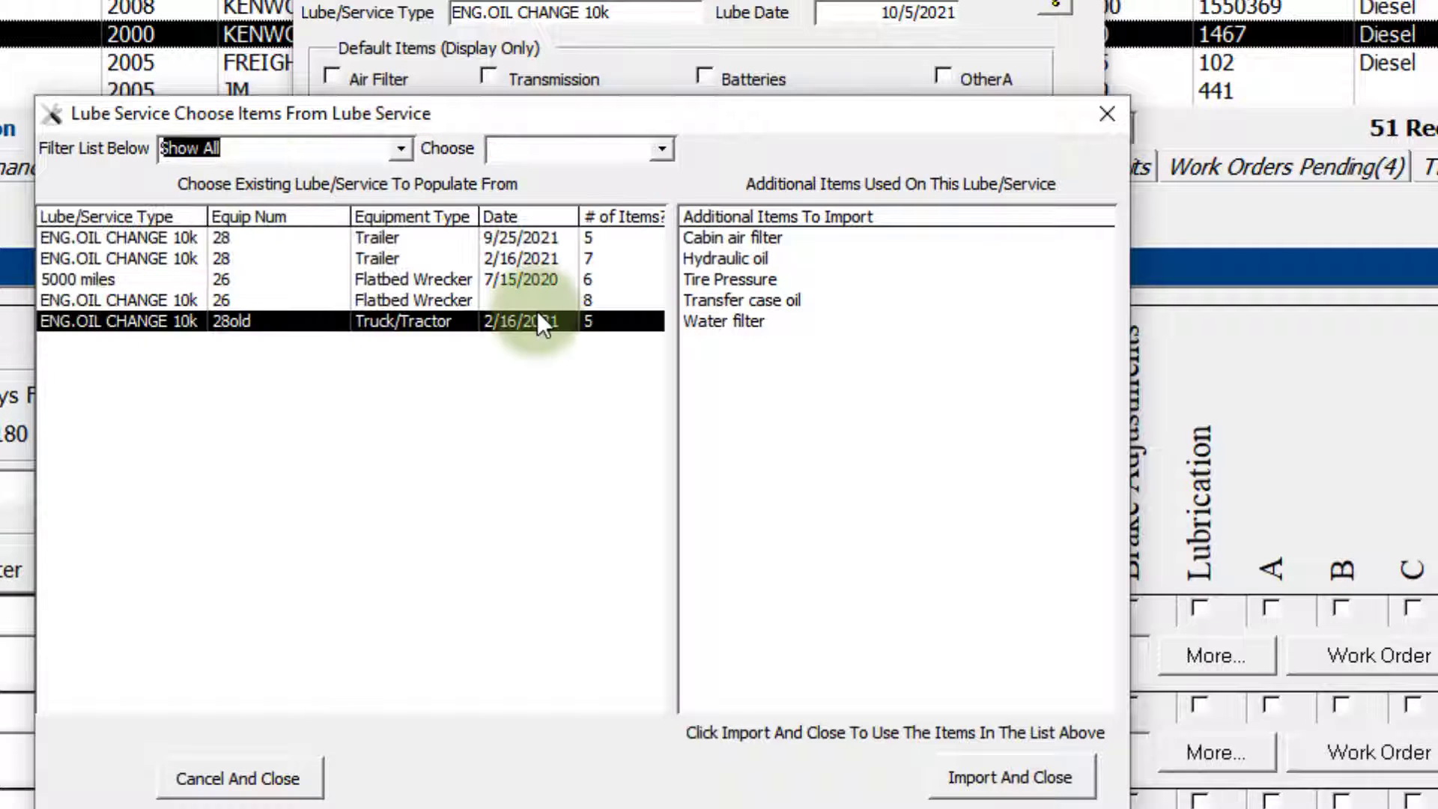
Import the additional items from the ENG.OIL CHANGE 10k service of flatbed wrecker 26.
click(231, 300)
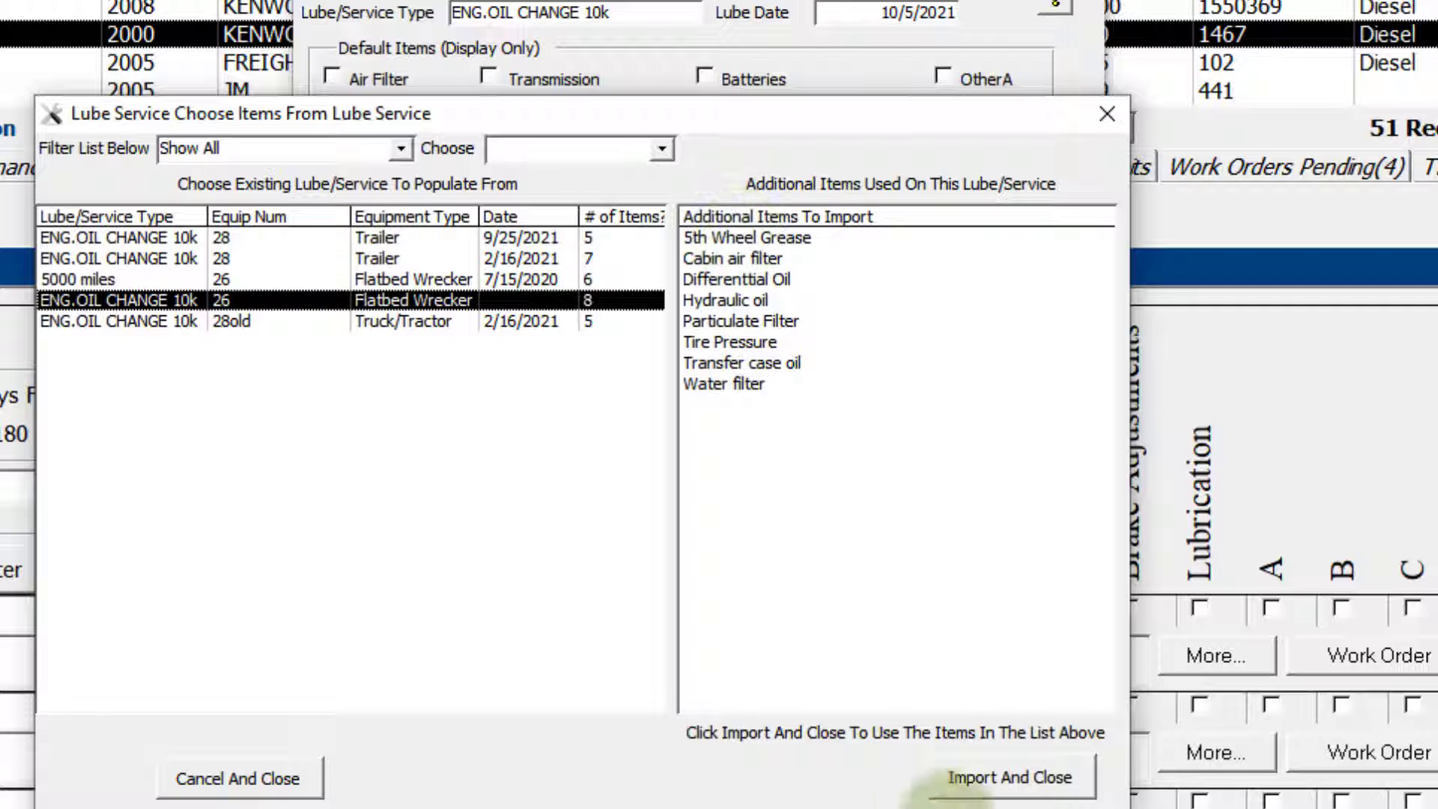
drag(698, 119, 586, 114)
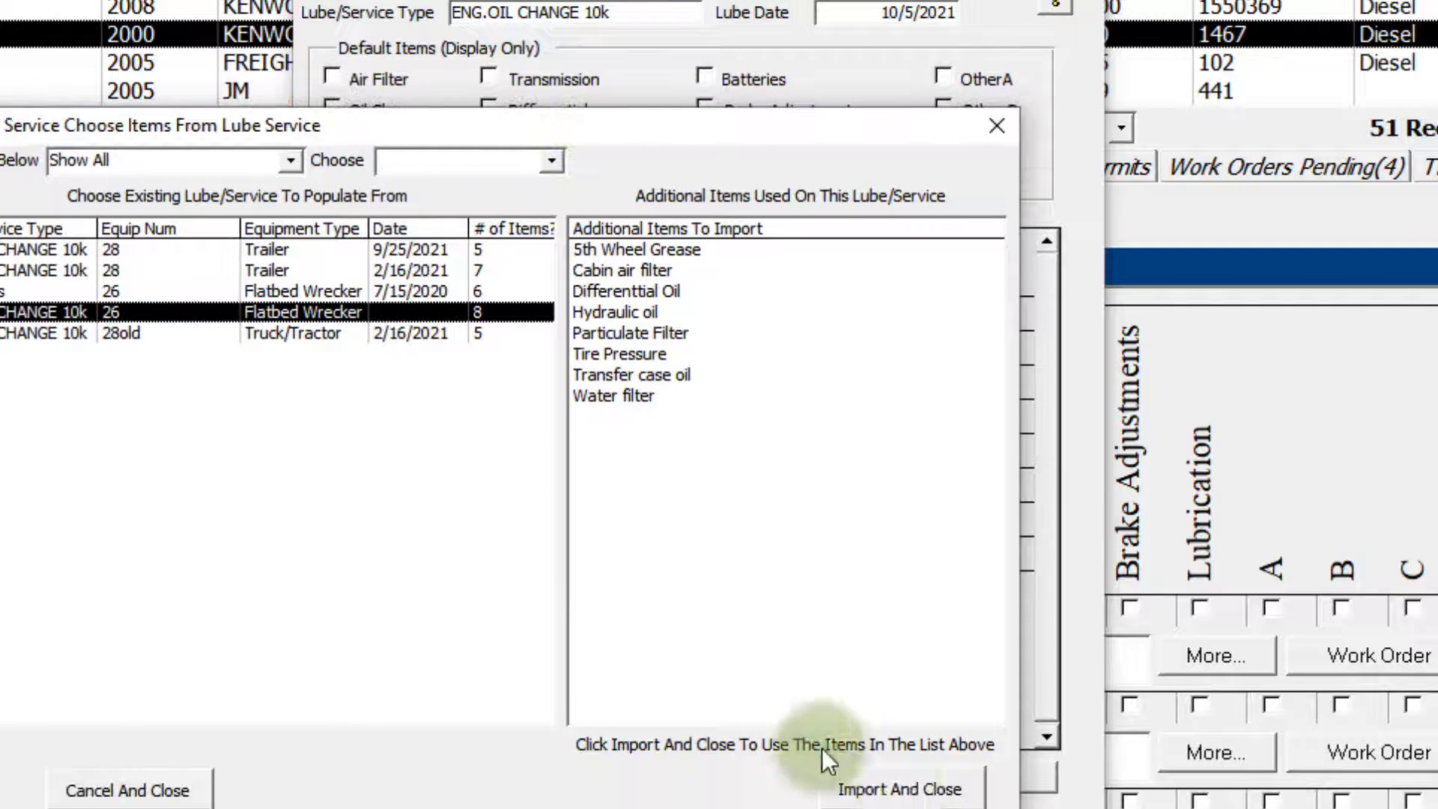
click(898, 782)
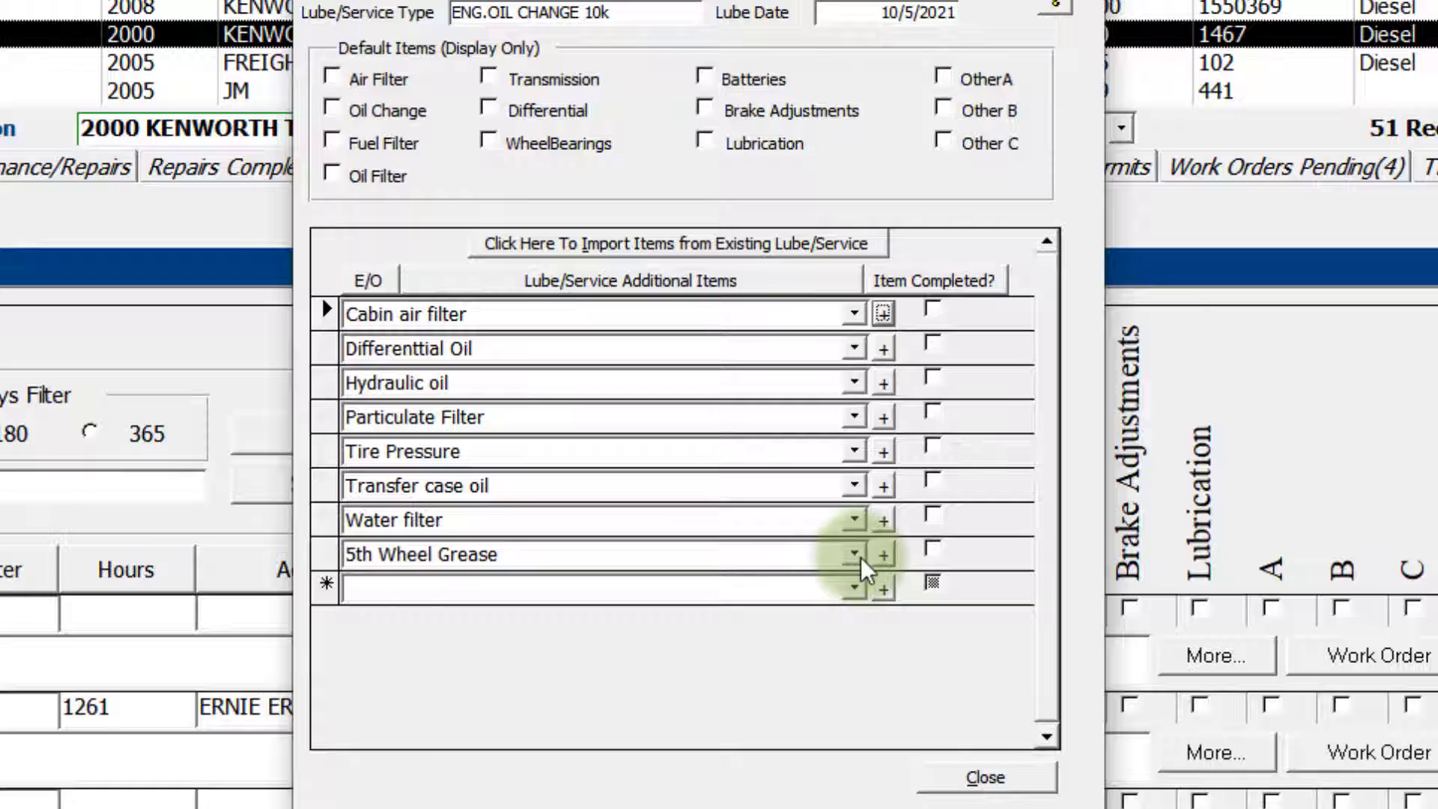
Enter Test as a new additional item below 5th Wheel Grease and add it to the selectable items.
click(764, 584)
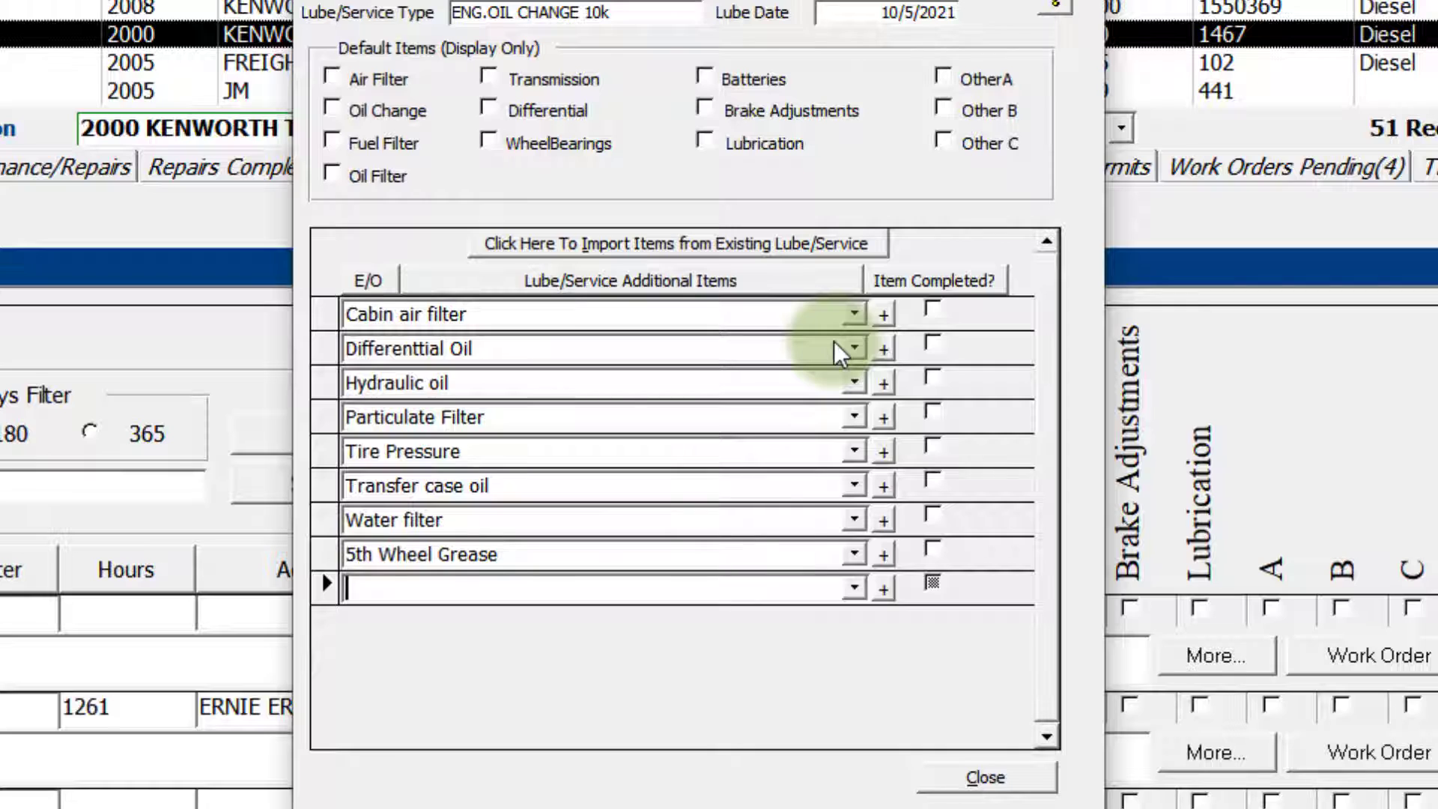
text(Tet)
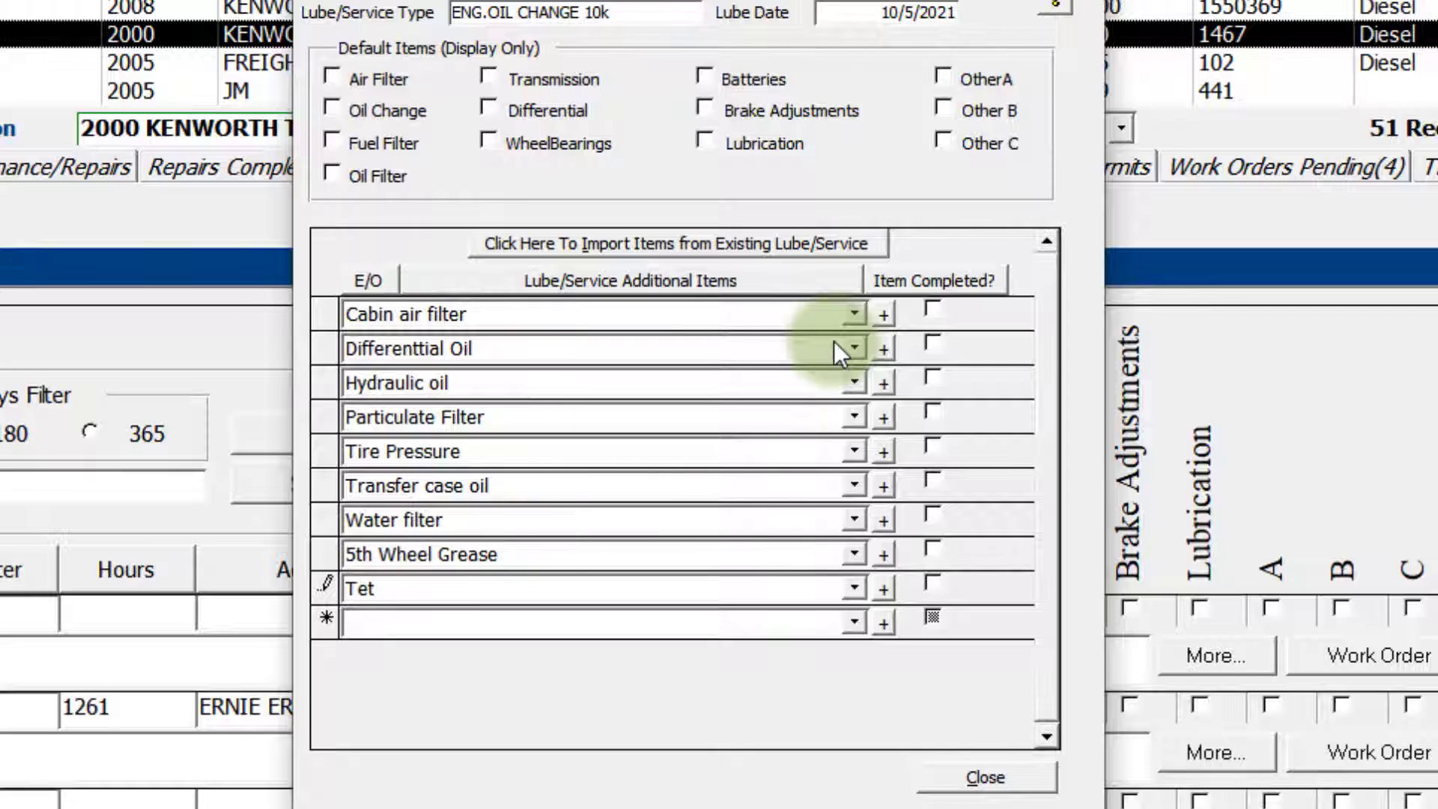
key(BackSpace)
text(st)
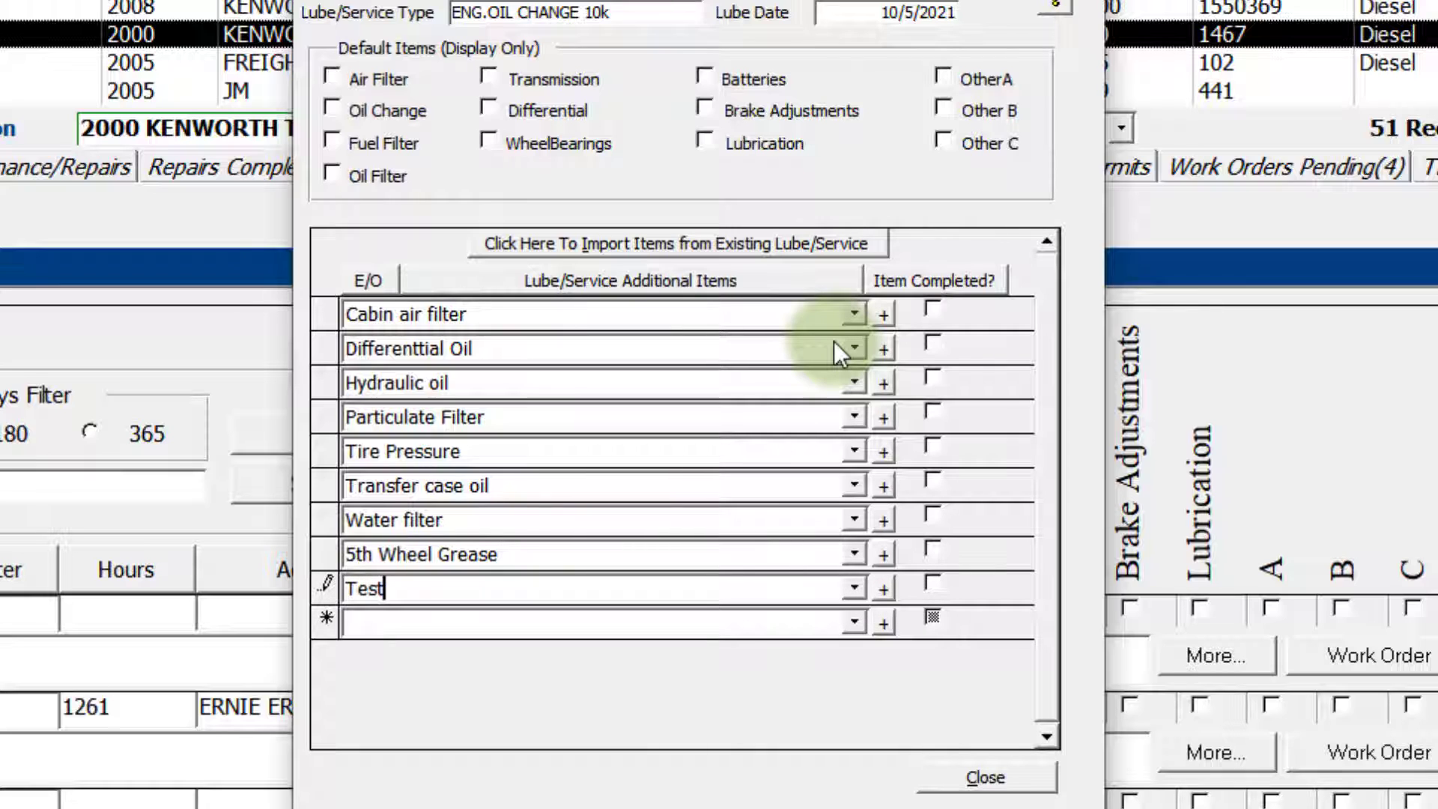
key(Tab)
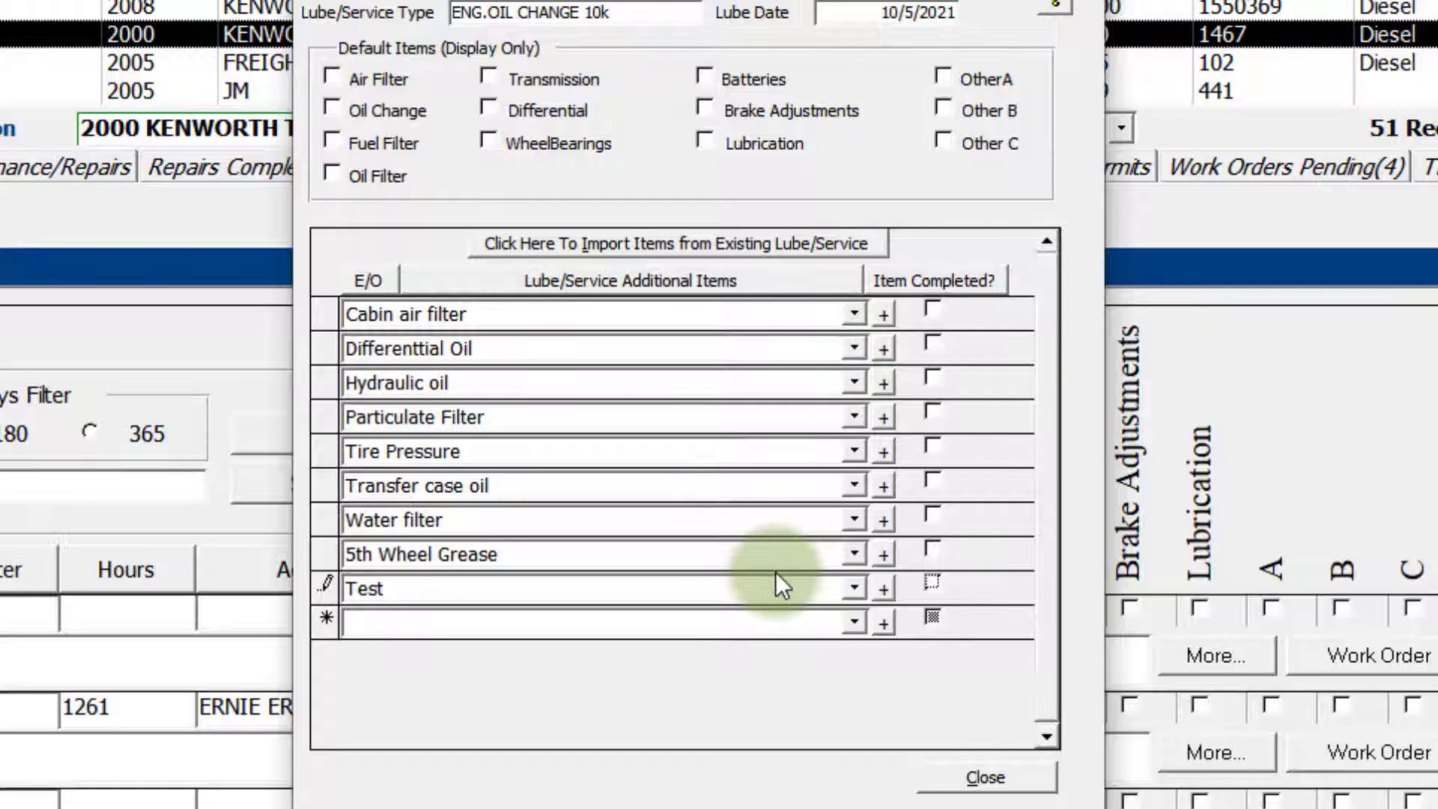
click(755, 582)
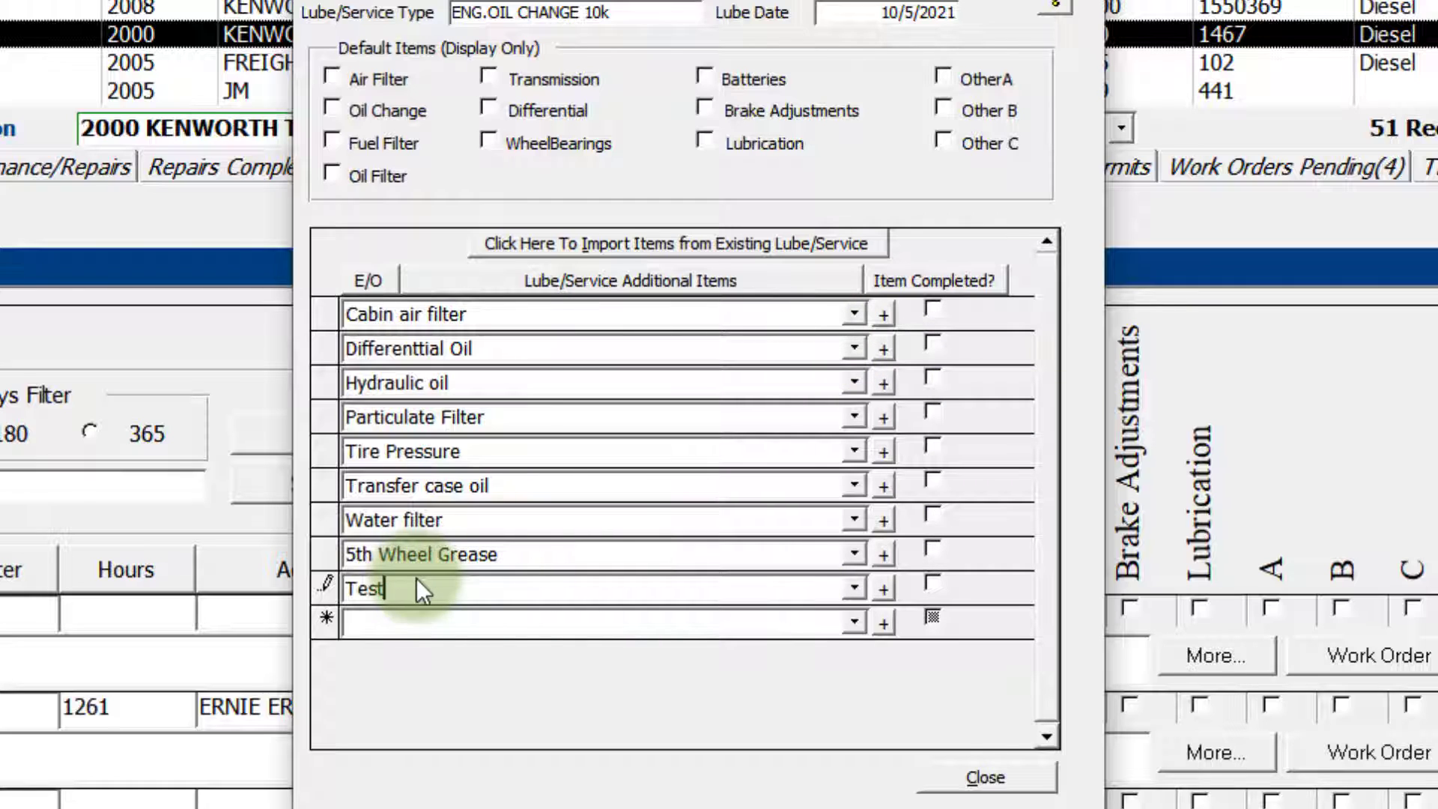
click(887, 591)
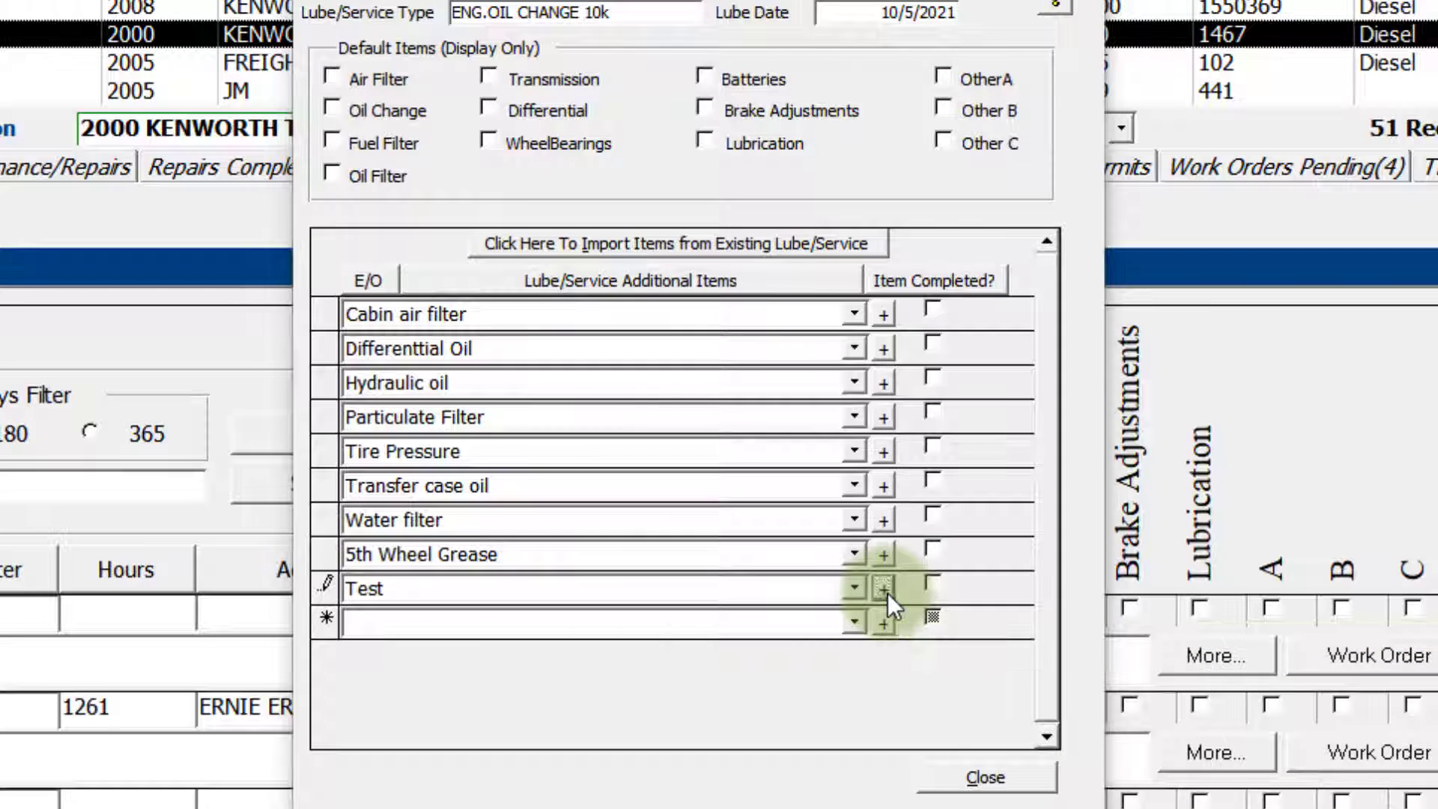
Check which additional items can be selected in the blank row below Test.
click(704, 602)
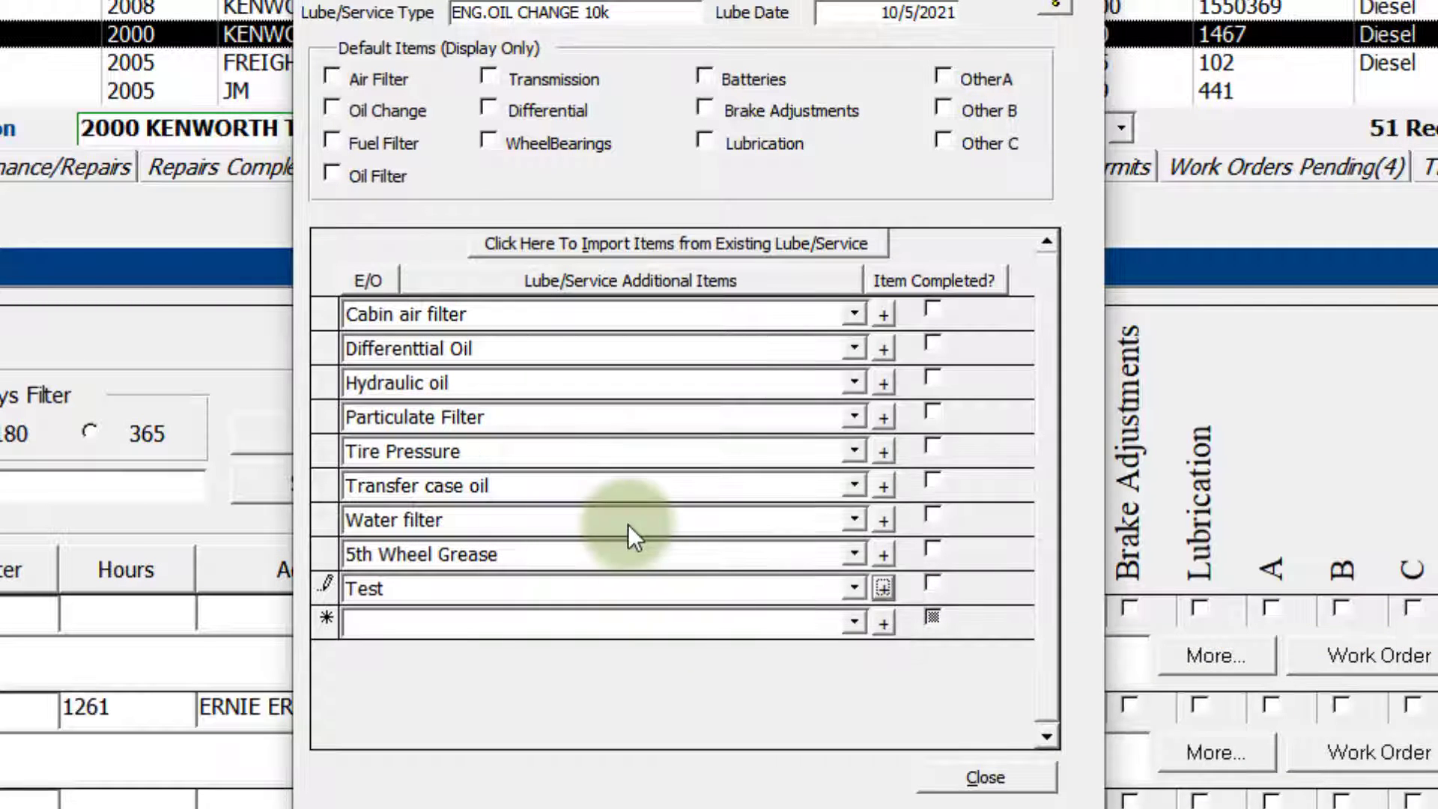
click(856, 622)
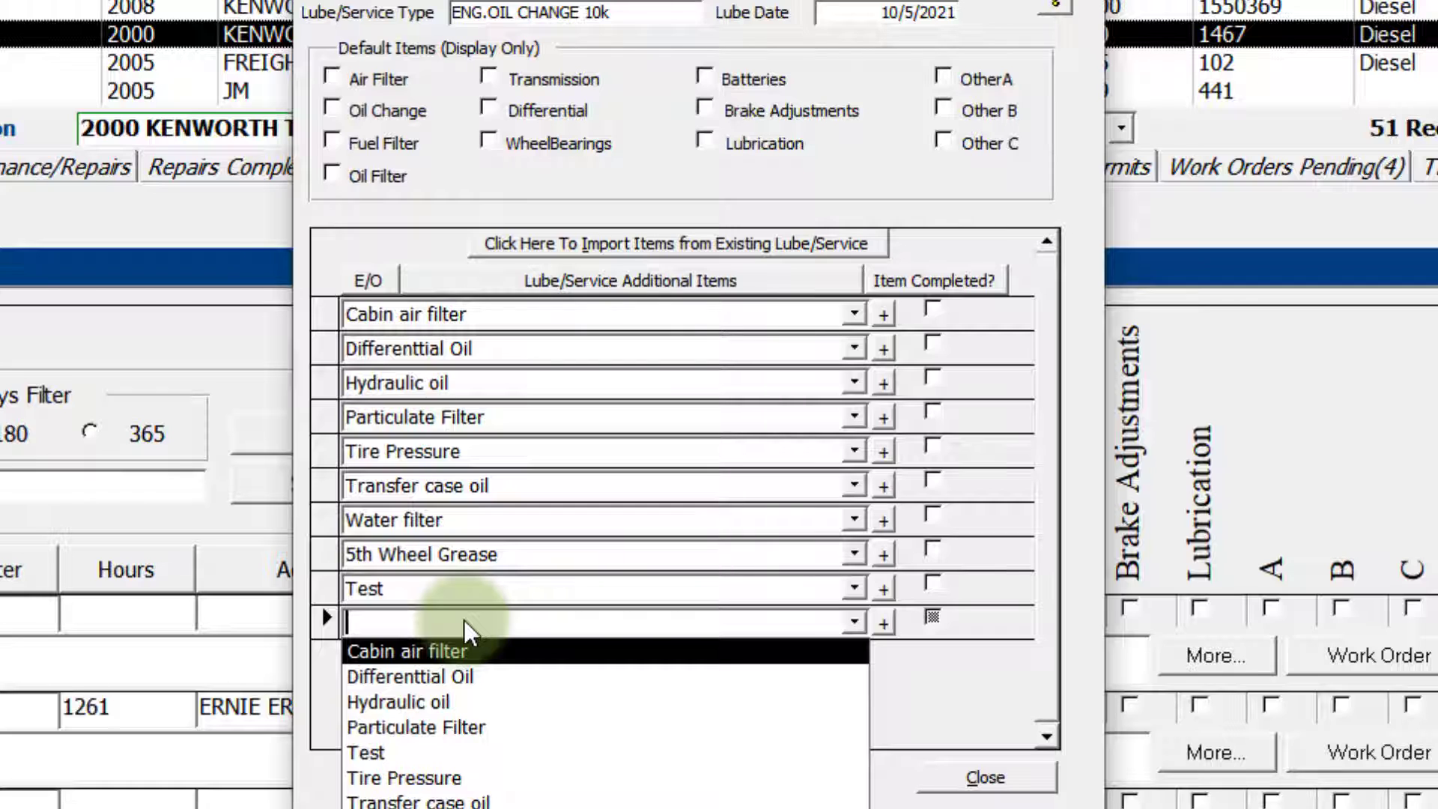
click(937, 683)
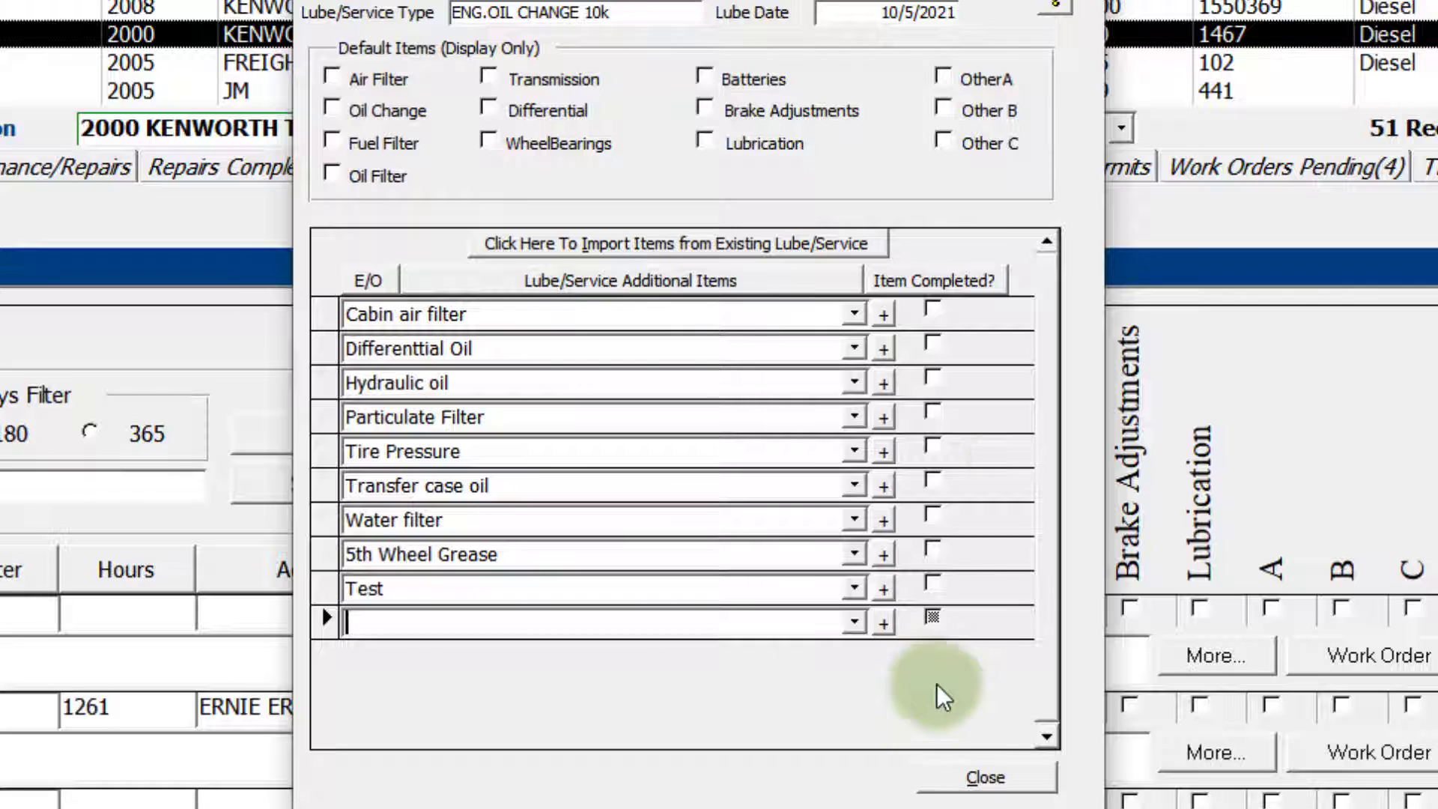
Mark Cabin air filter, Differenttial Oil, Particulate Filter, Tire Pressure, Transfer case oil and Water filter as completed.
click(934, 308)
click(936, 341)
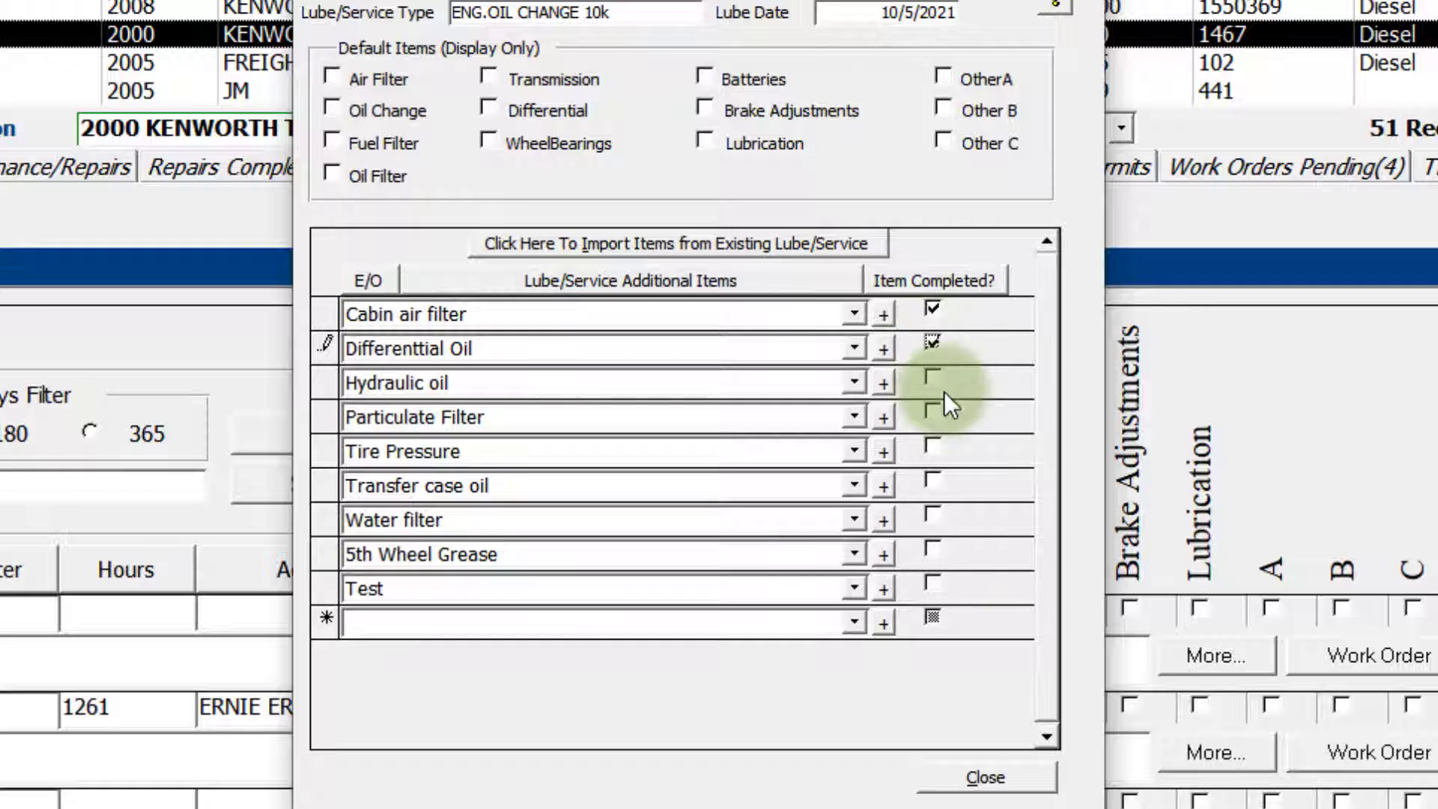
click(932, 412)
click(932, 448)
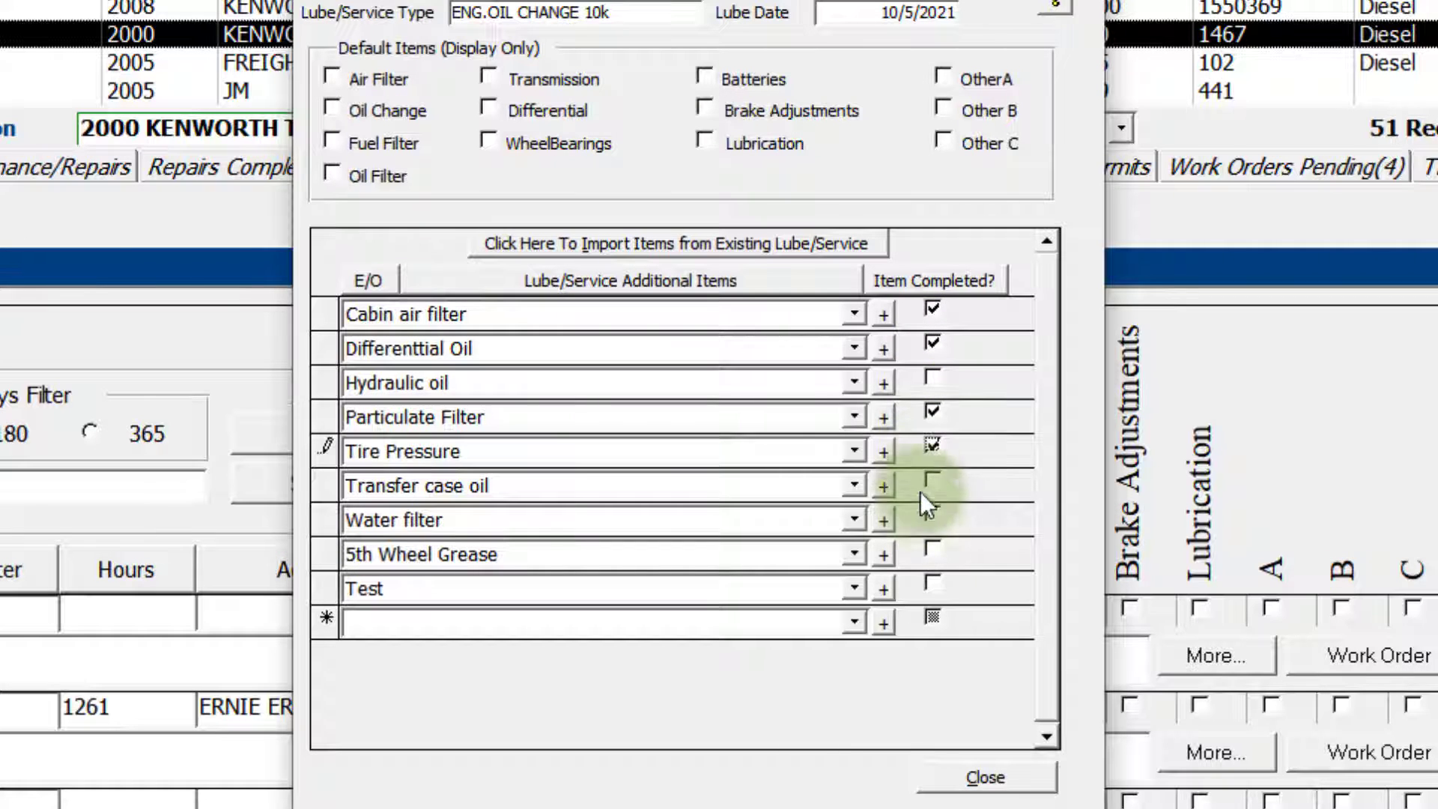
click(933, 481)
click(935, 514)
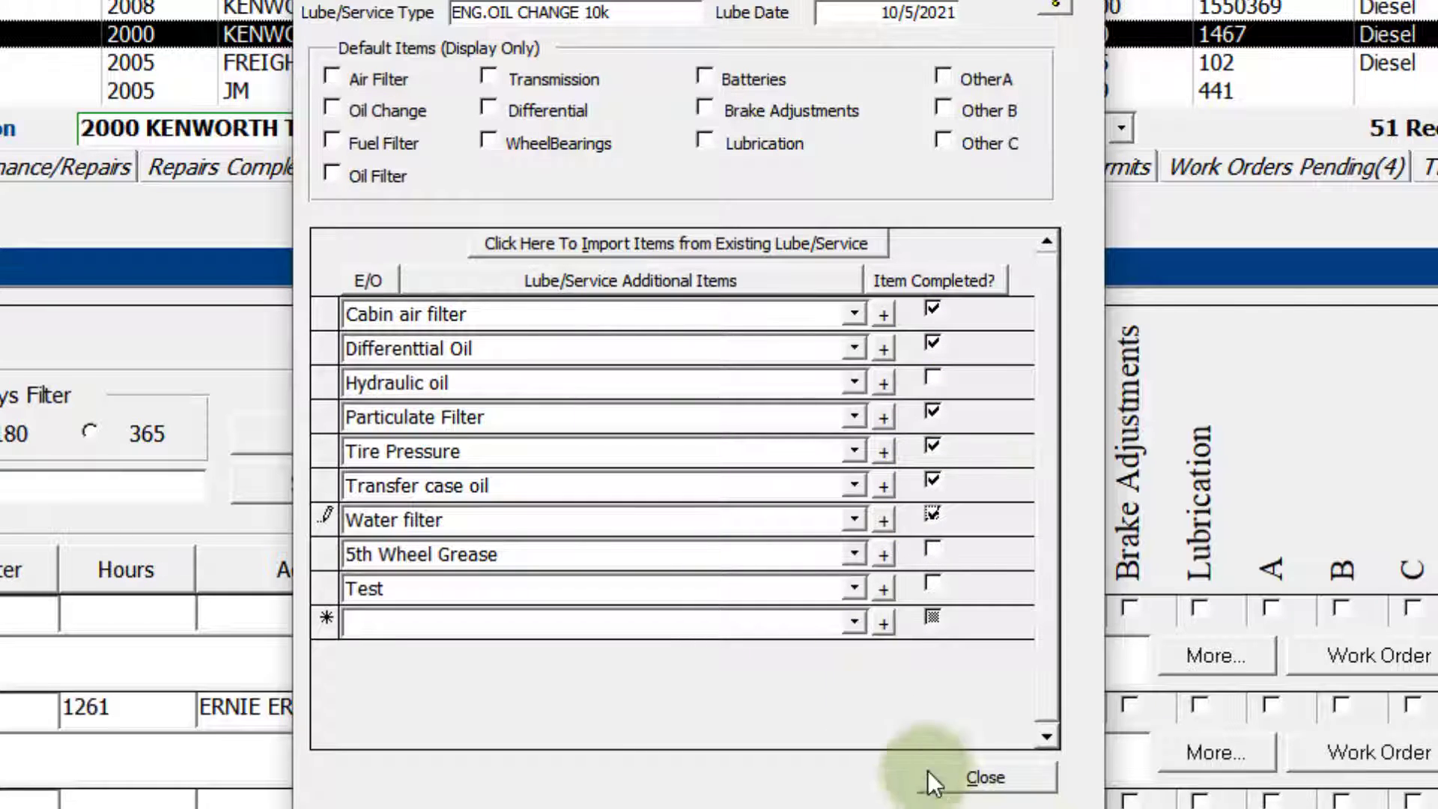
Check the default items Brake Adjustments, Lubrication and Differential, and close the additional items form.
click(701, 109)
click(705, 144)
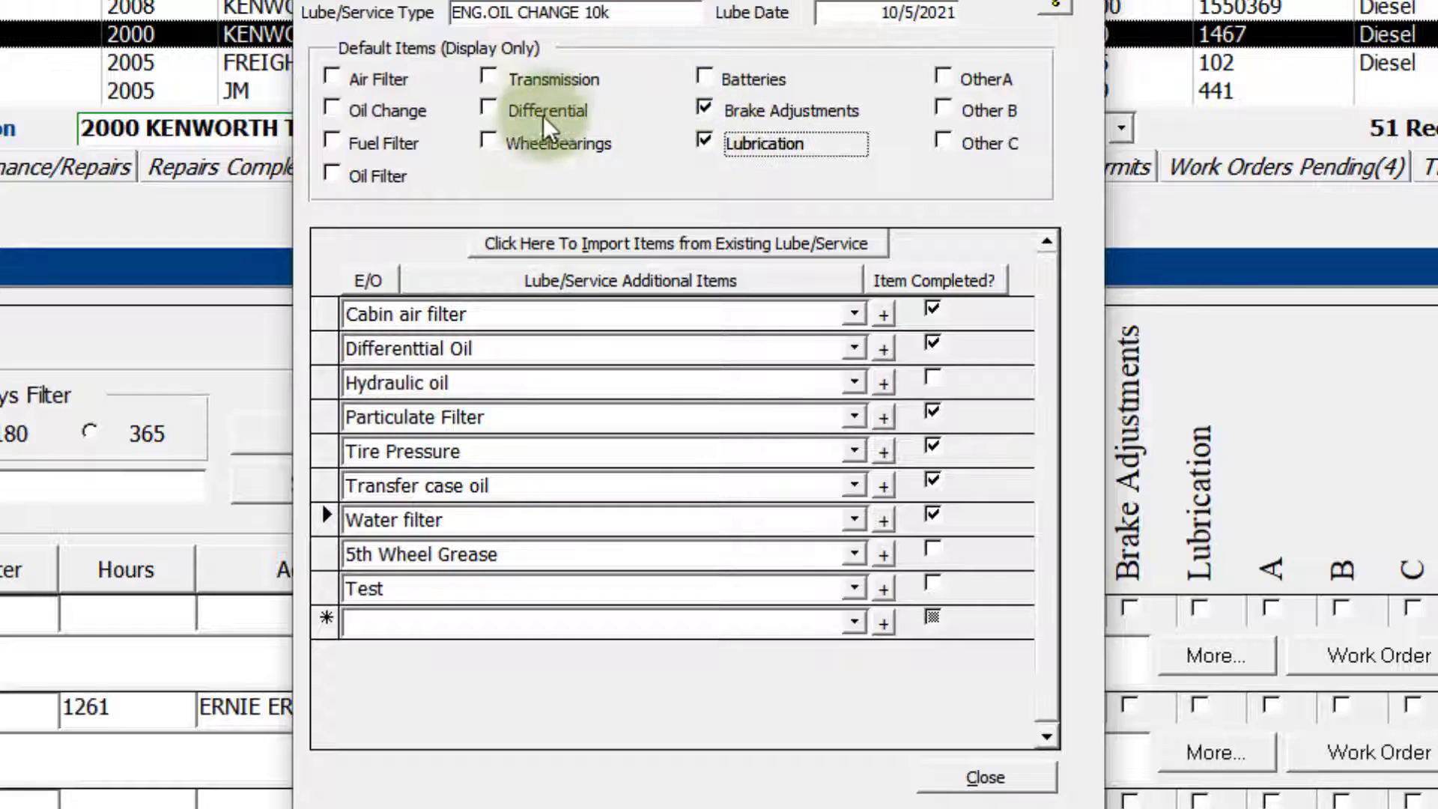
click(488, 108)
click(978, 777)
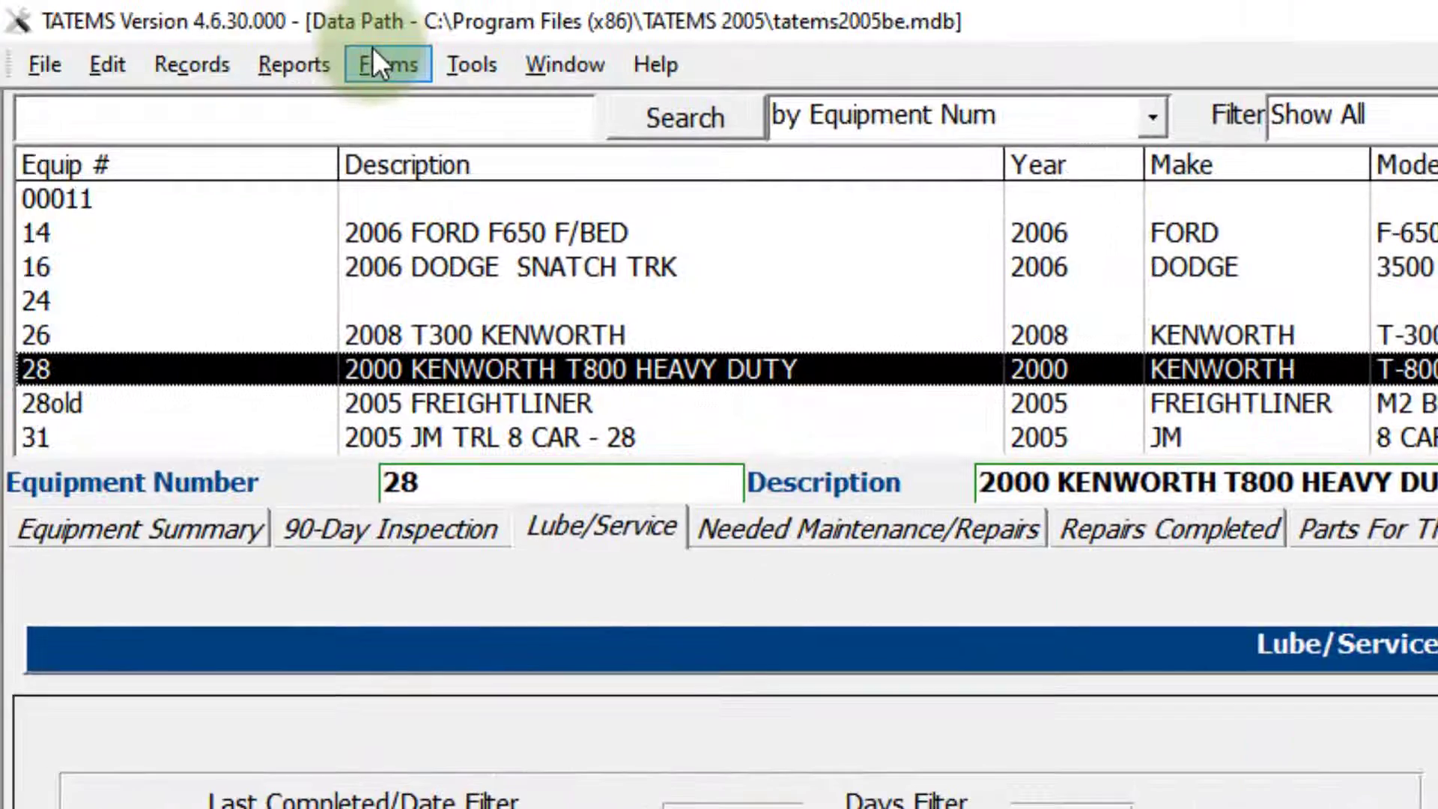
Open the dropdown list maintenance form for lube/service additional item names.
click(380, 67)
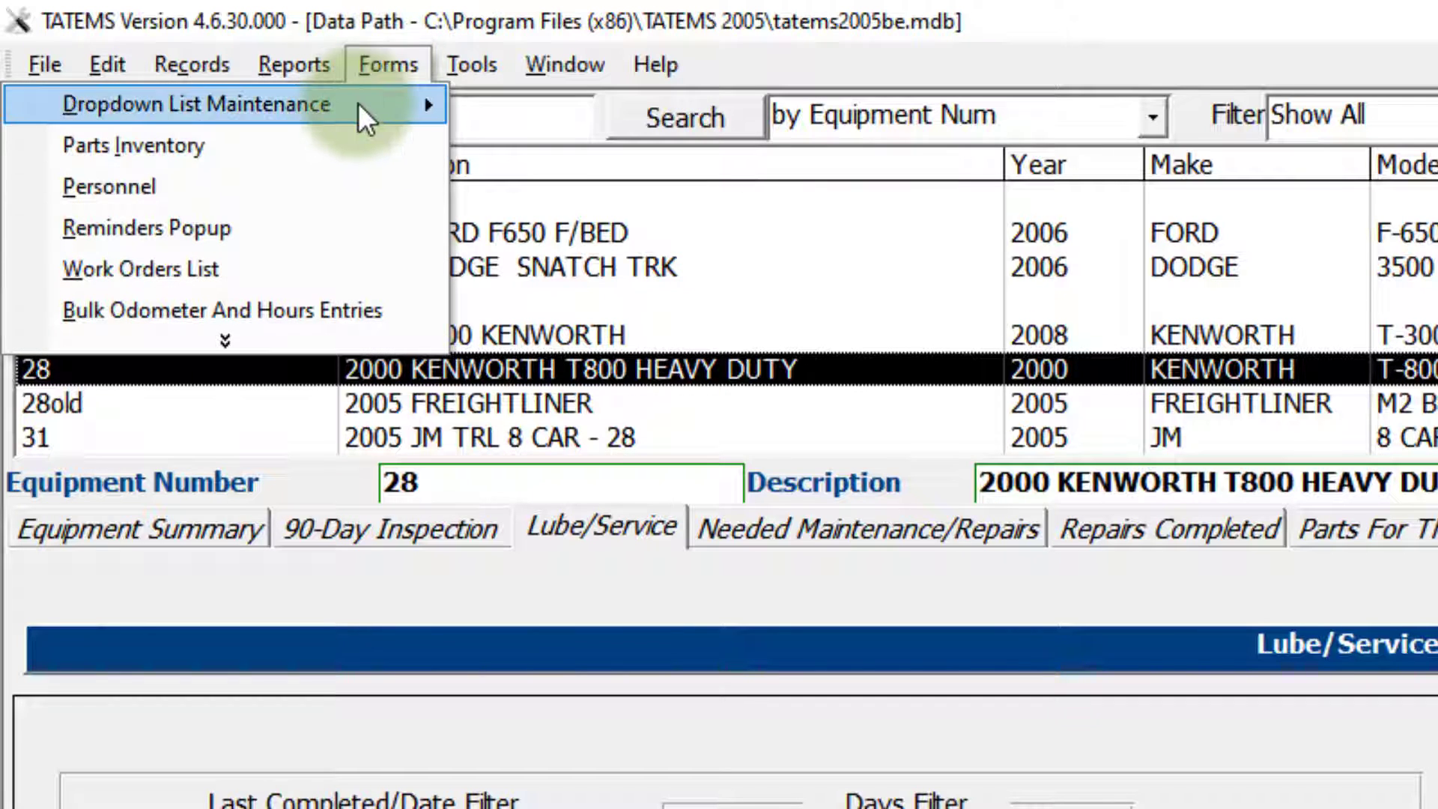
mouse_move(358, 105)
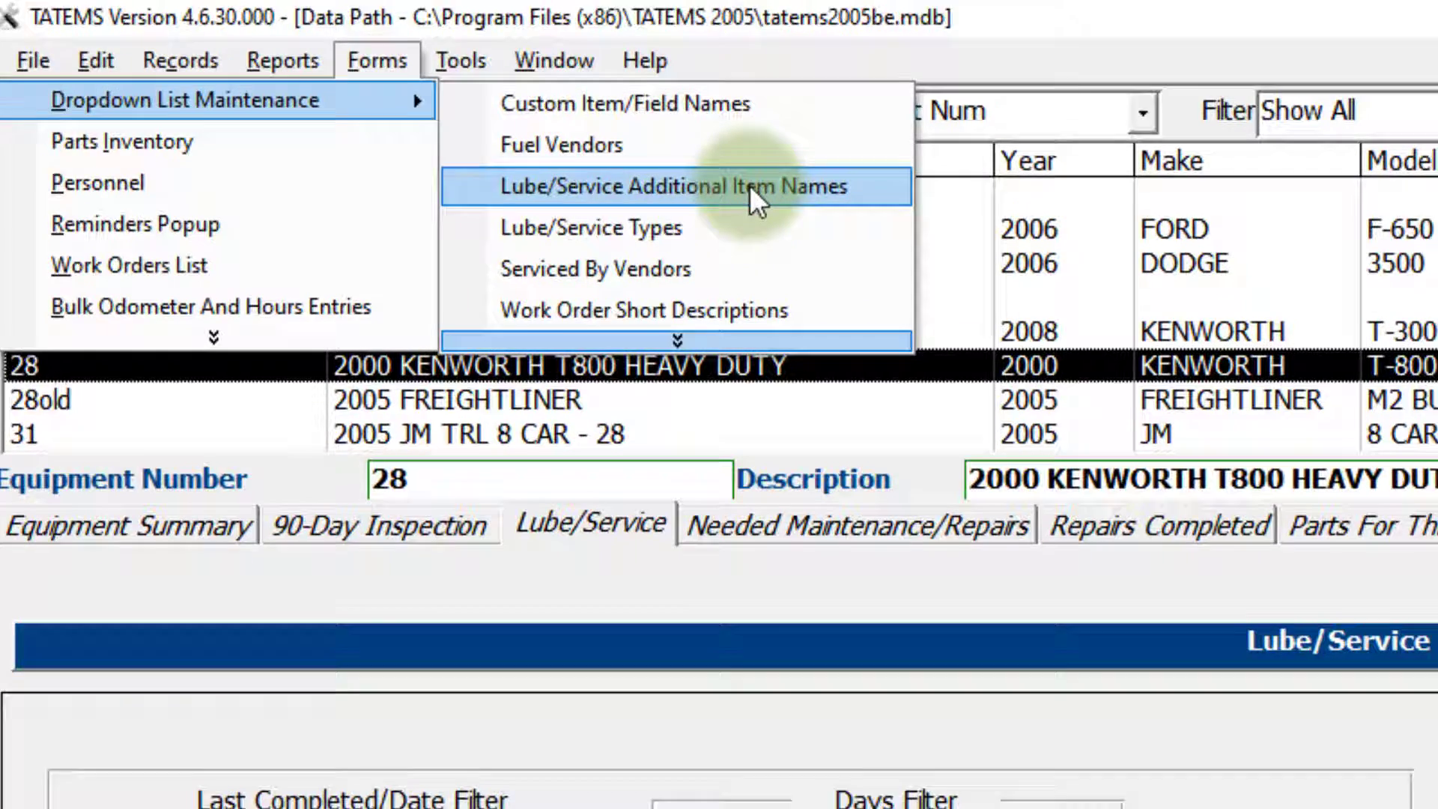
click(753, 187)
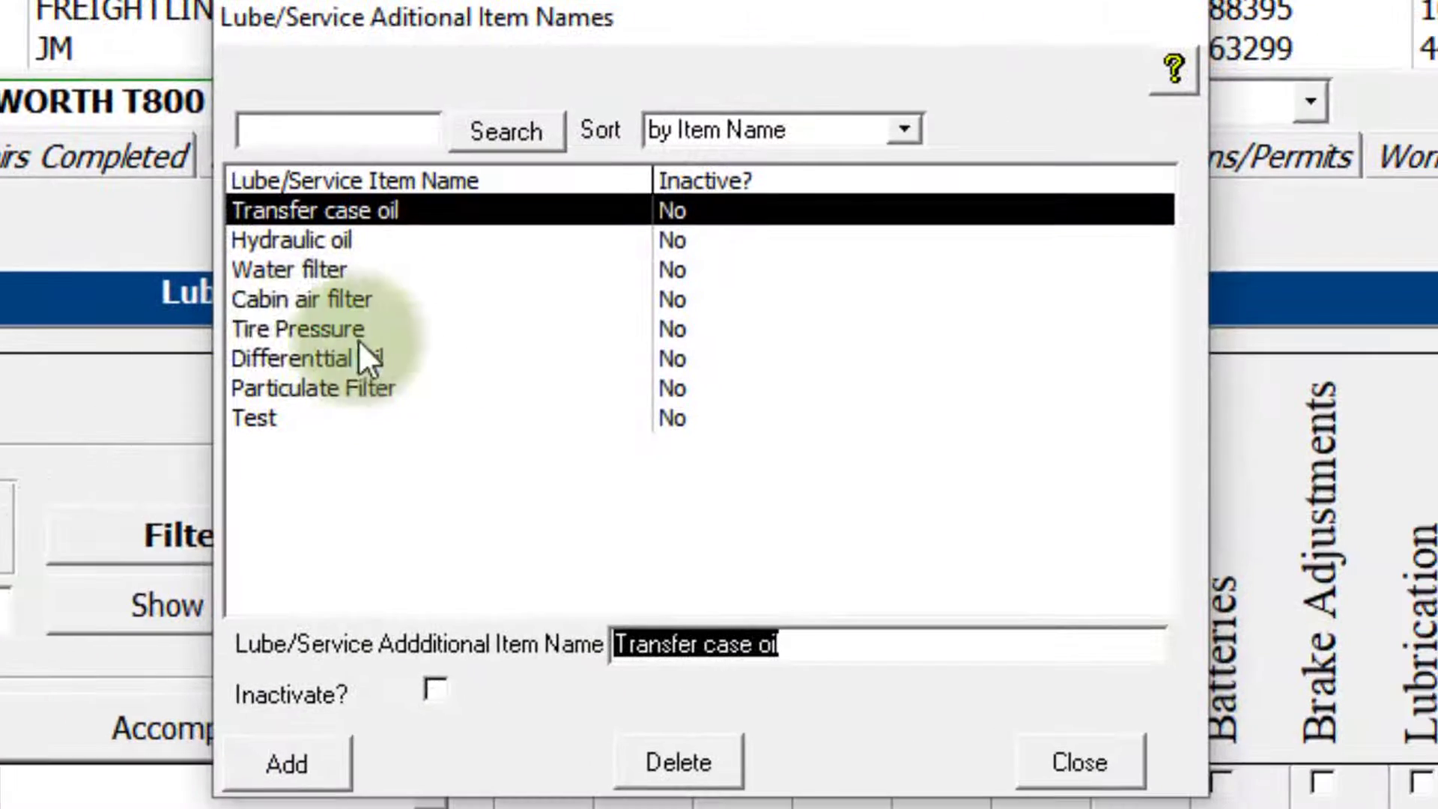
Rename the Cabin air filter item as Cabin Air Rilter.
click(303, 236)
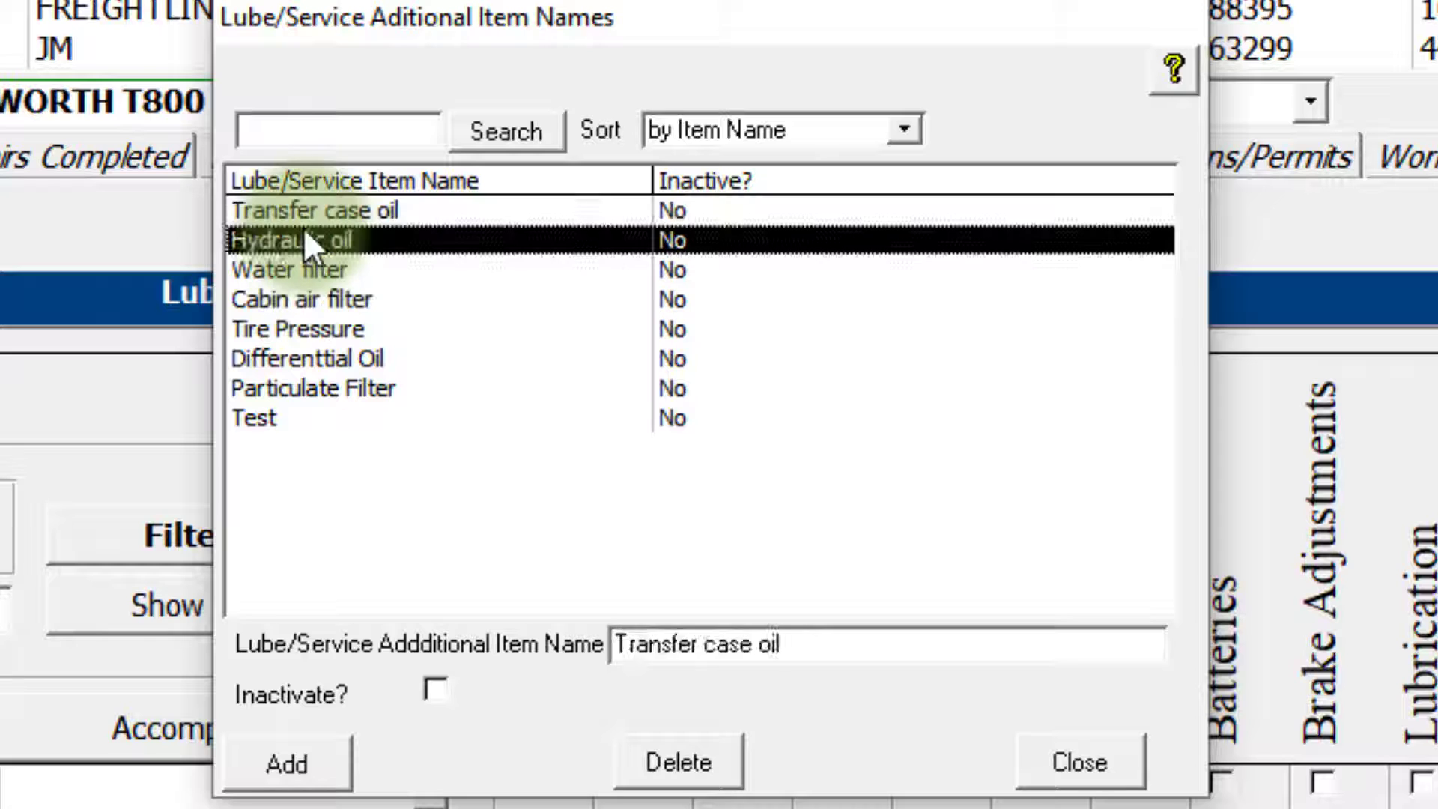
click(301, 278)
click(306, 310)
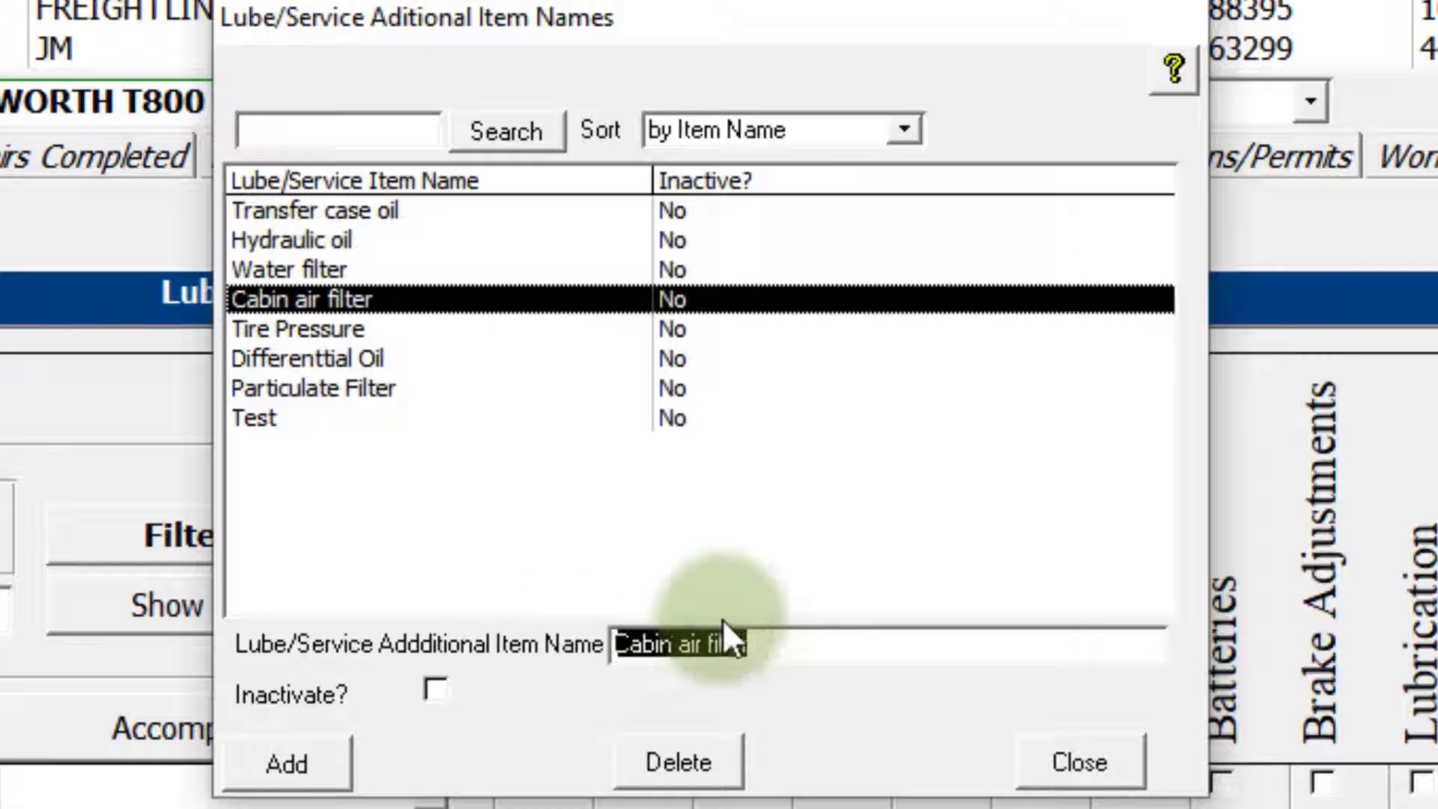
click(695, 647)
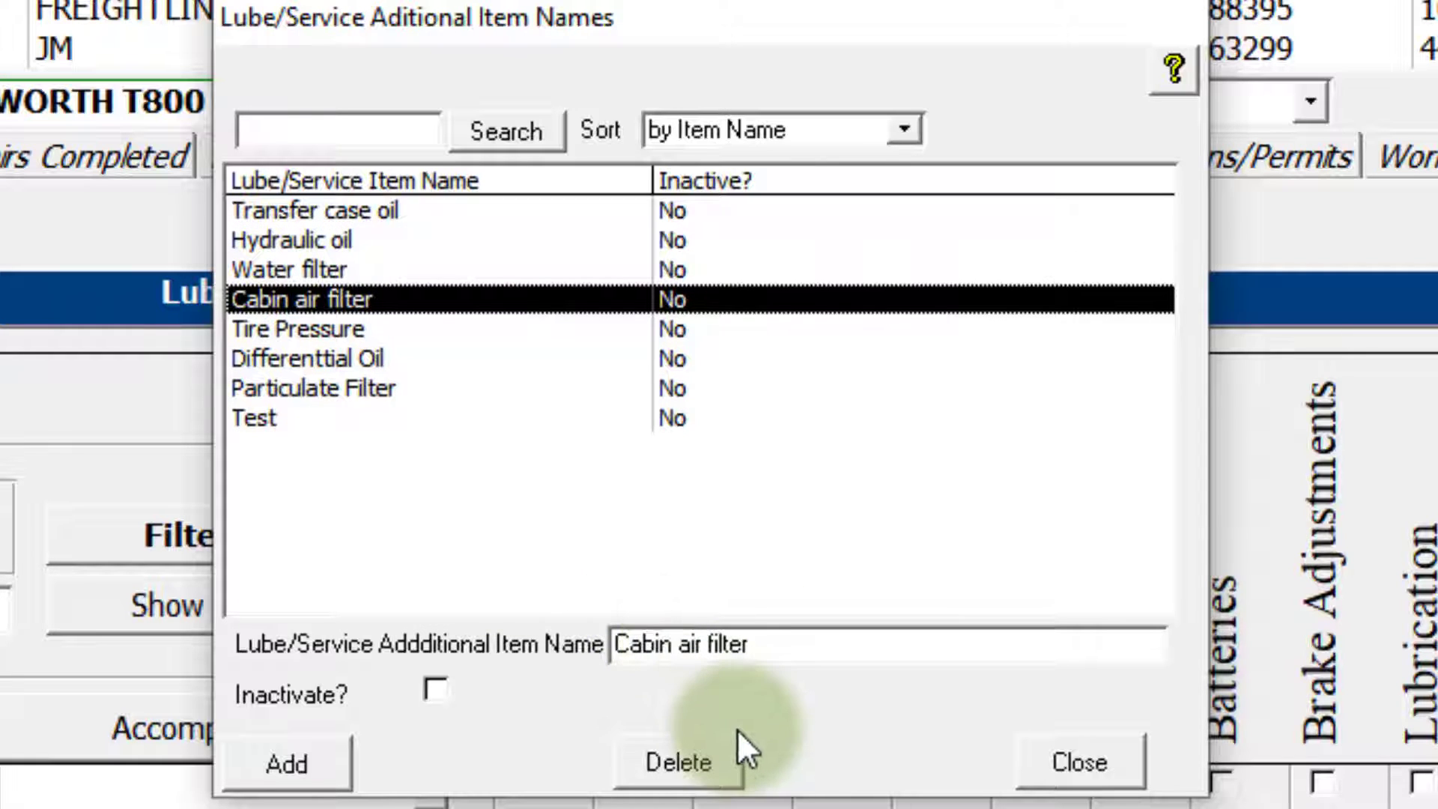
key(BackSpace)
text(A)
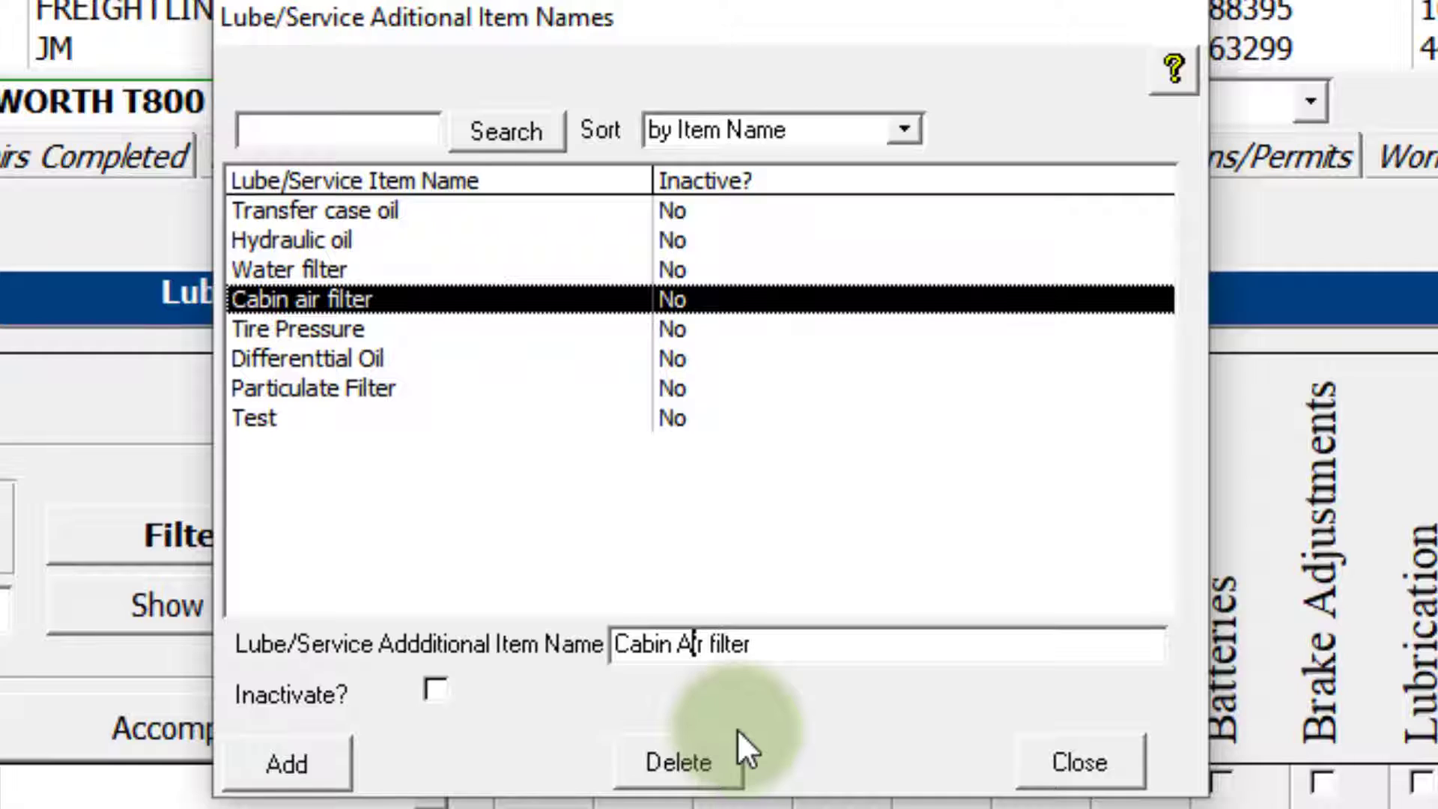
key(Right)
key(Delete)
text(F)
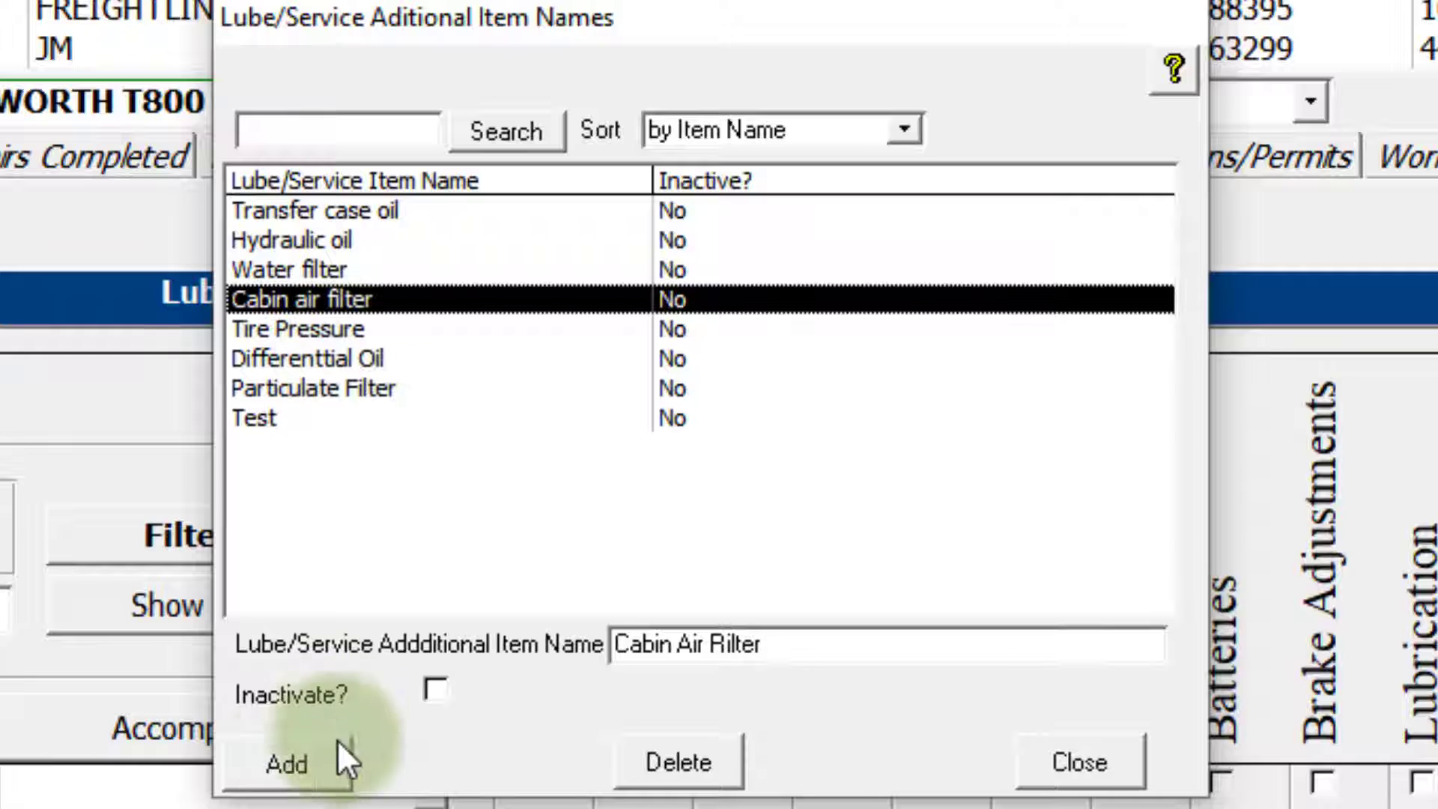
Add test 2 and test 3 as new additional item names and close the maintenance form.
click(286, 761)
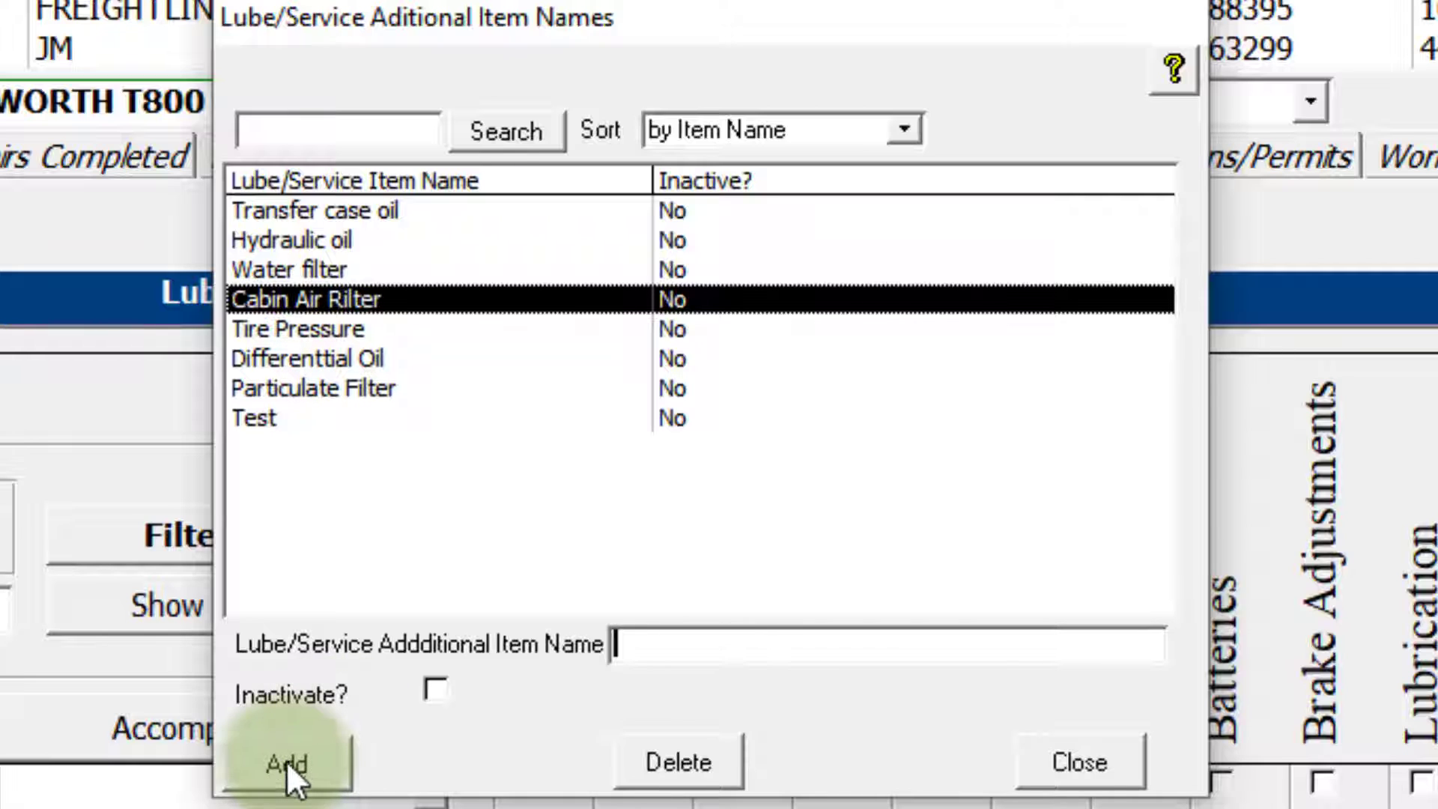
click(749, 638)
text(test 2)
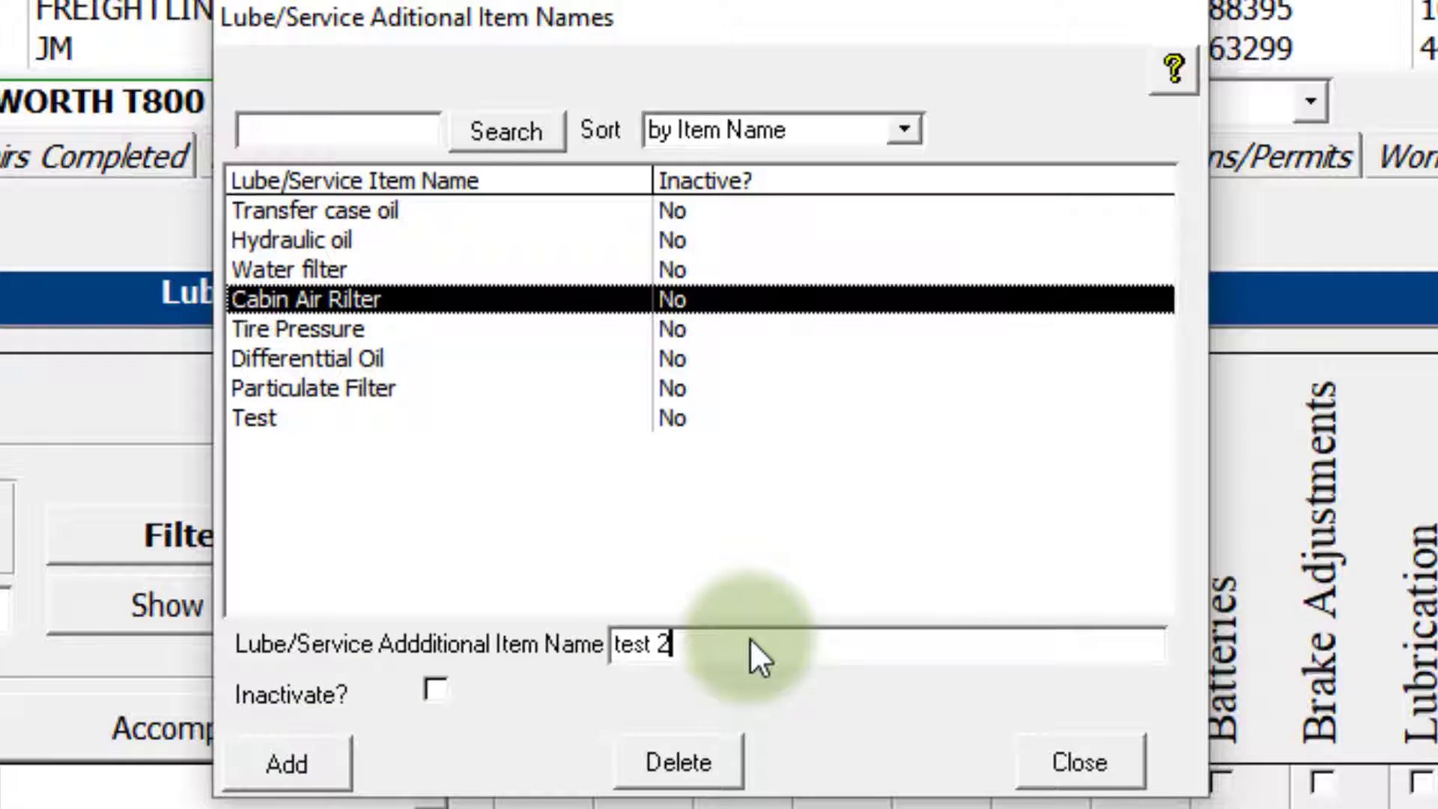
click(326, 766)
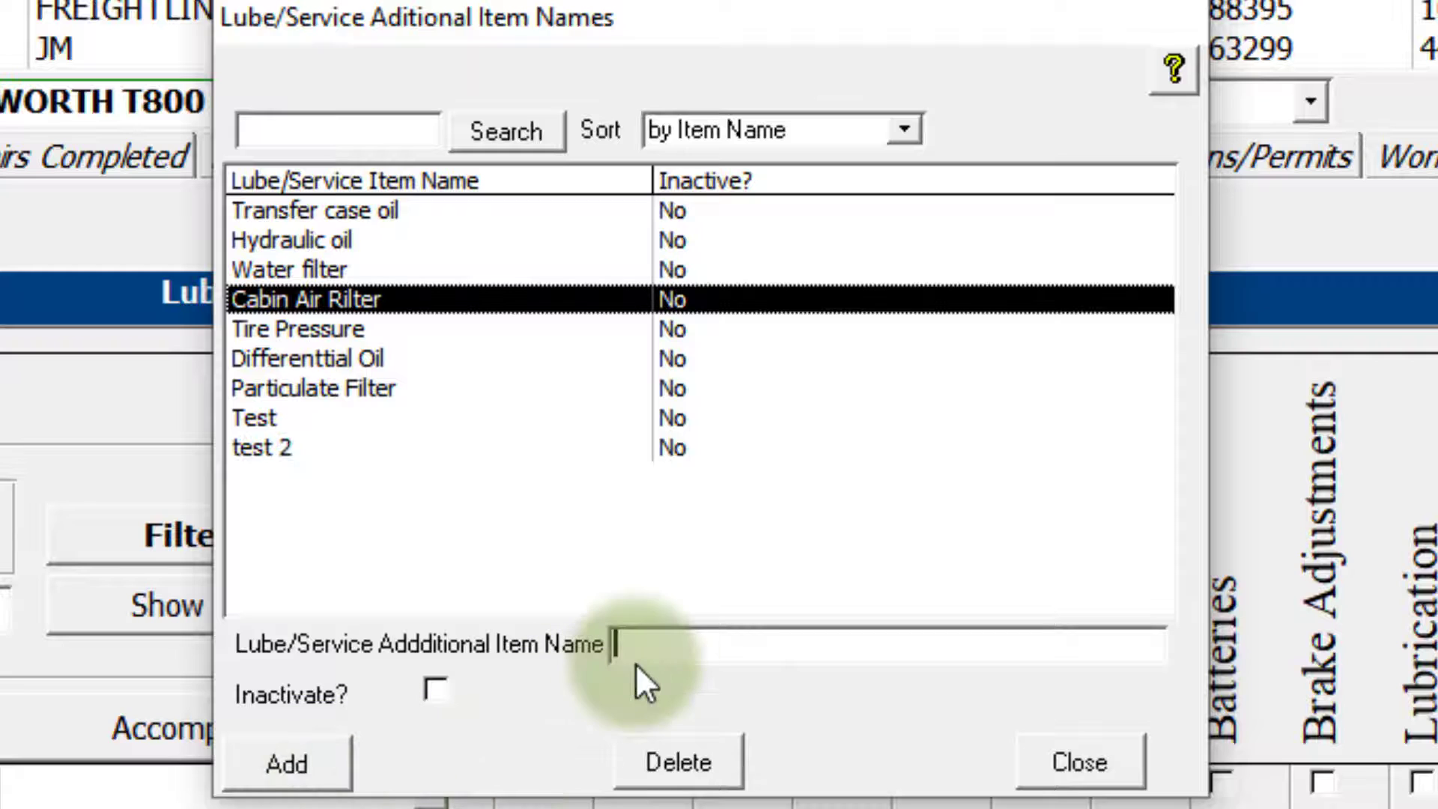
text(test 3)
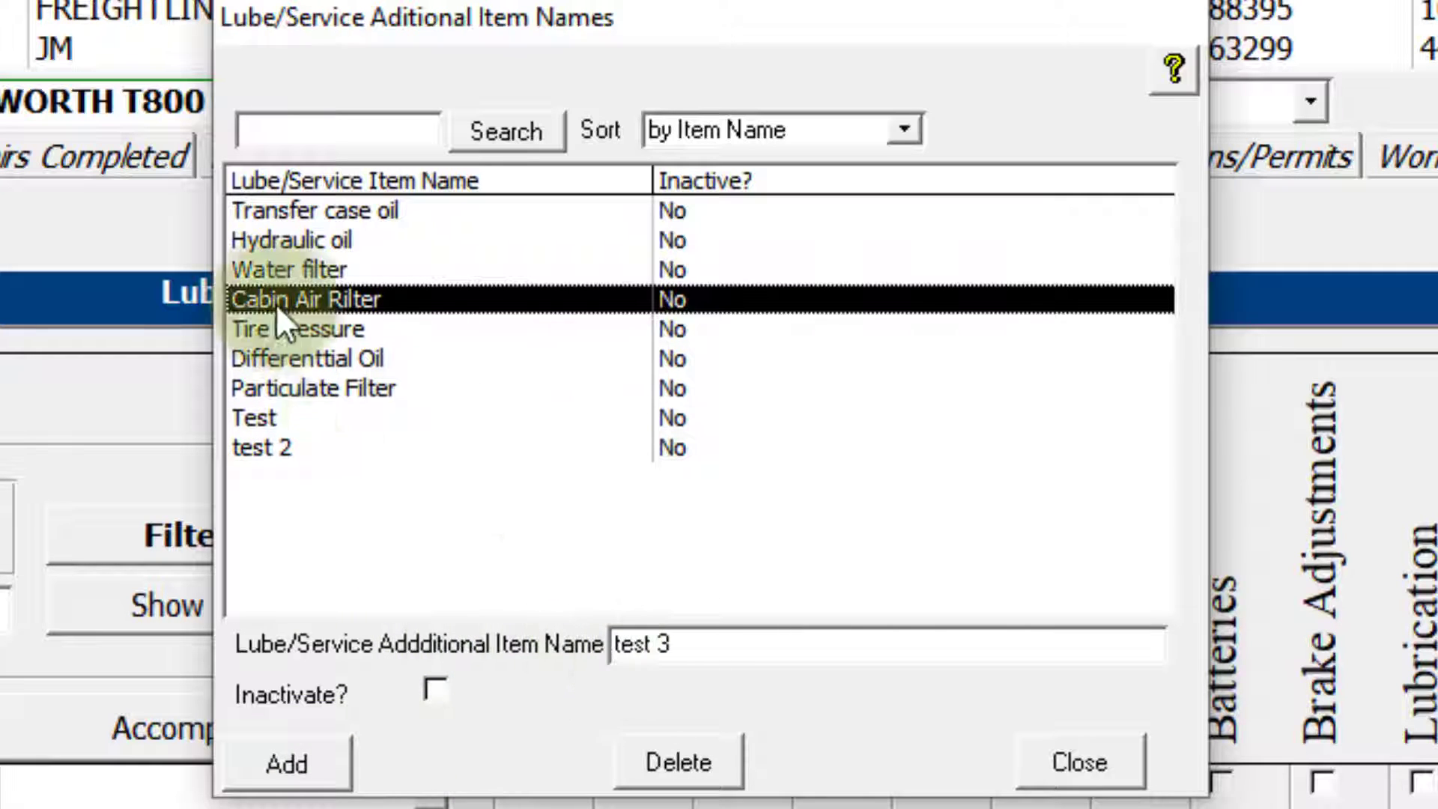
click(287, 763)
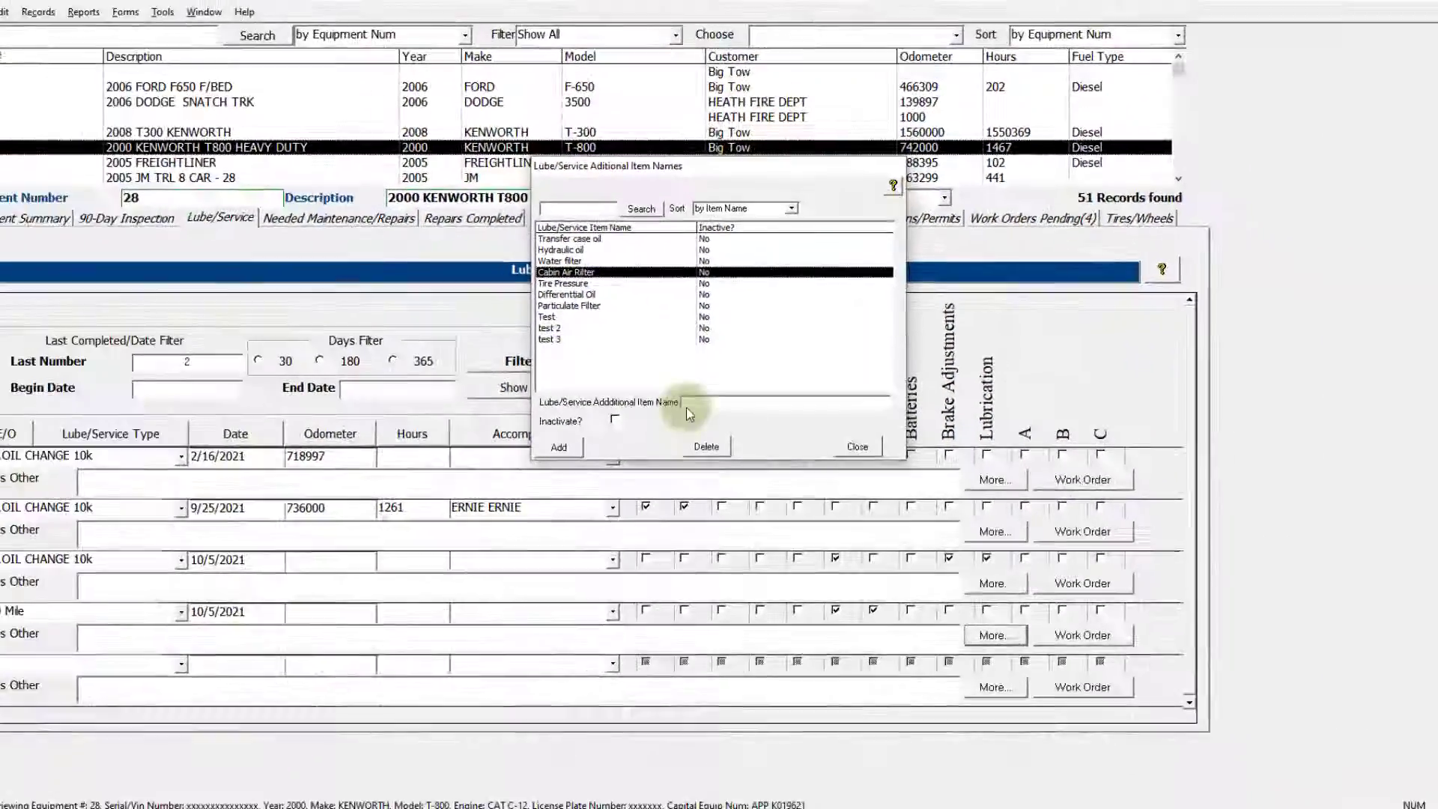
click(1079, 762)
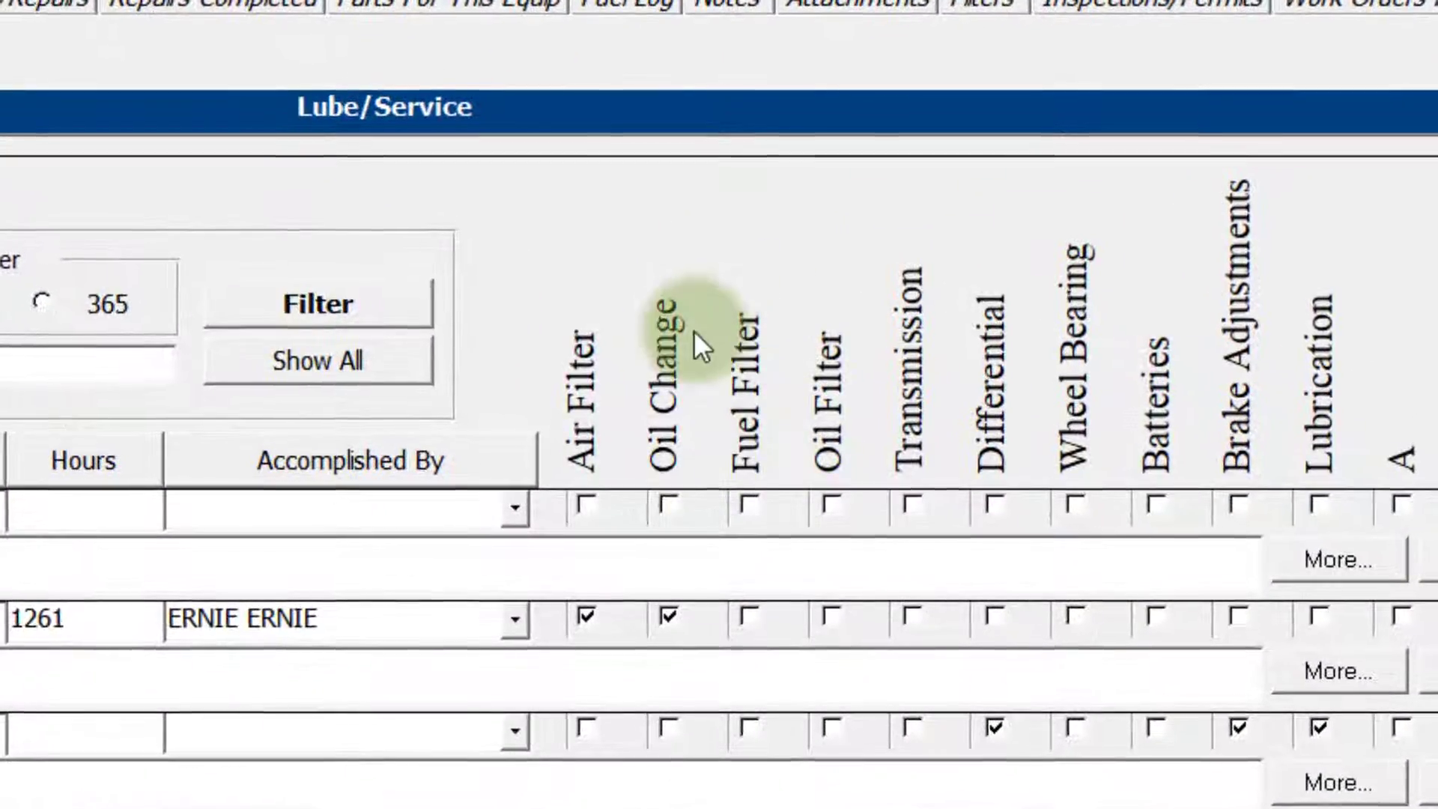